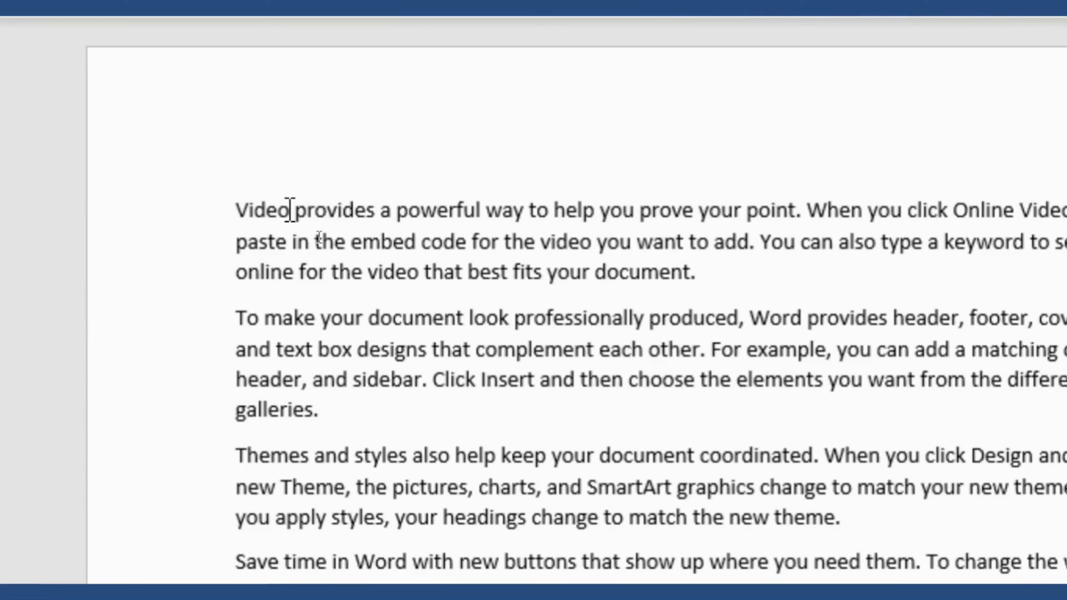
Select the opening word "Video" and then the text of the first paragraph, clearing each selection.
{"action": "left_click_drag", "start_coordinate": [290, 210], "coordinate": [229, 213]}
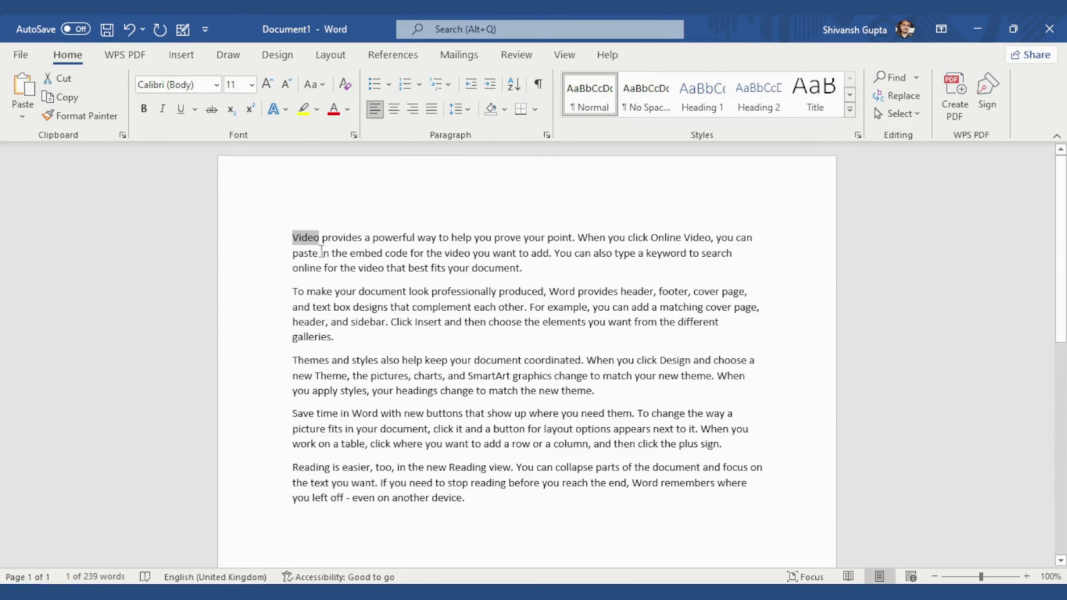
{"action": "left_click", "coordinate": [322, 251]}
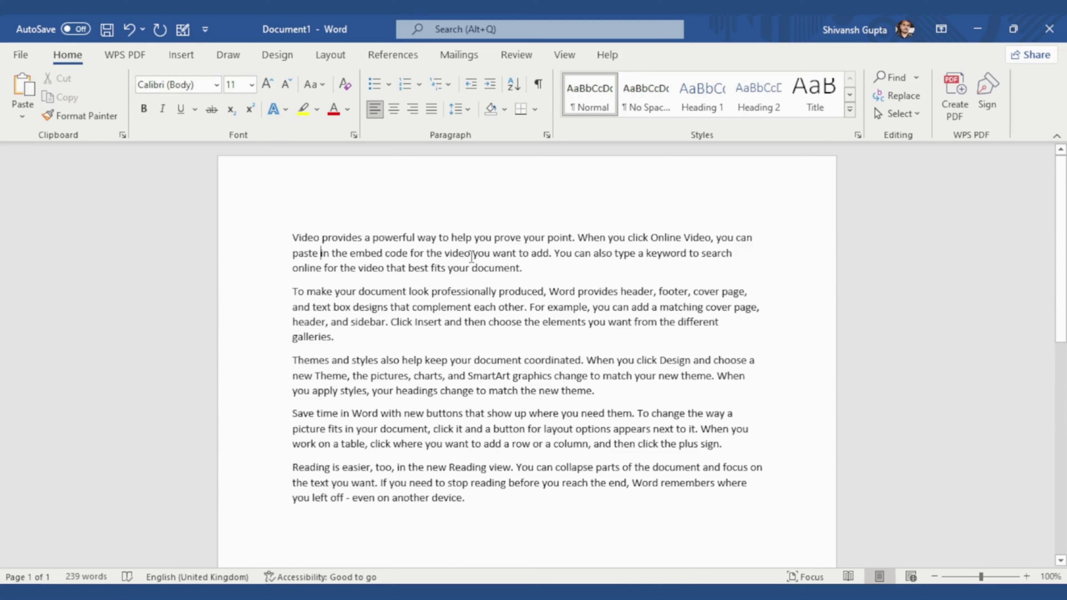
{"action": "left_click", "coordinate": [521, 268]}
{"action": "left_click_drag", "start_coordinate": [522, 268], "coordinate": [289, 250]}
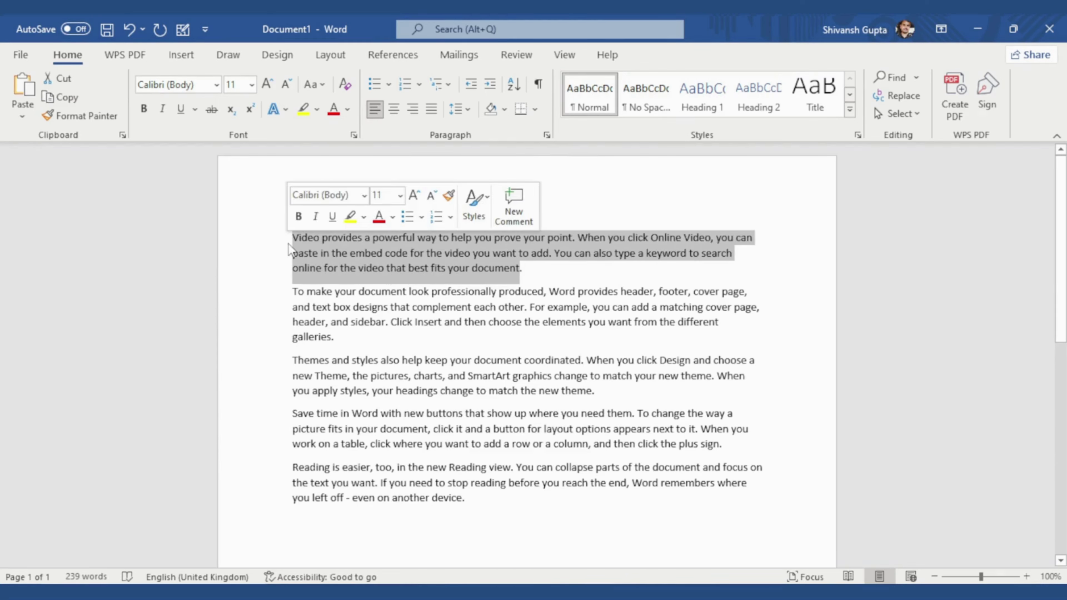
{"action": "left_click", "coordinate": [331, 254]}
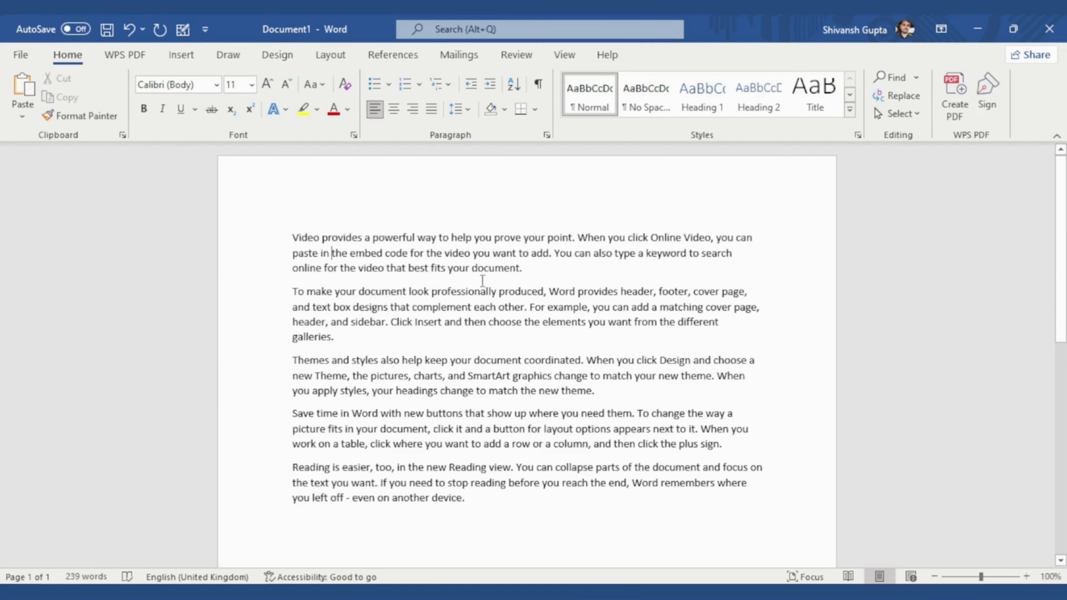
Select the single words "document", "Video" and "provides" in the first paragraph one at a time, clearing each selection.
{"action": "double_click", "coordinate": [514, 268]}
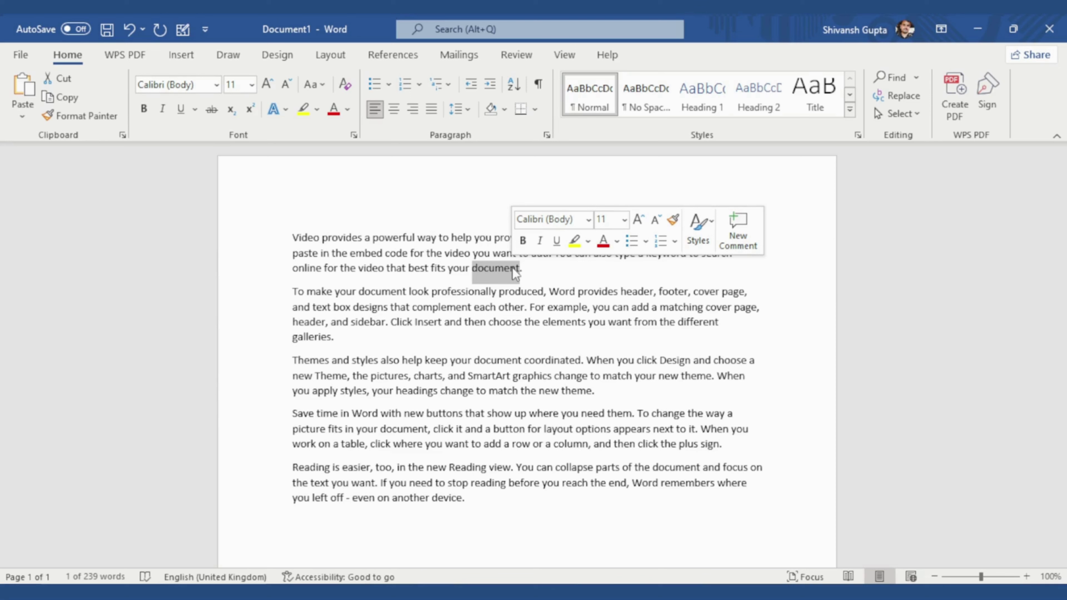
{"action": "left_click", "coordinate": [488, 269]}
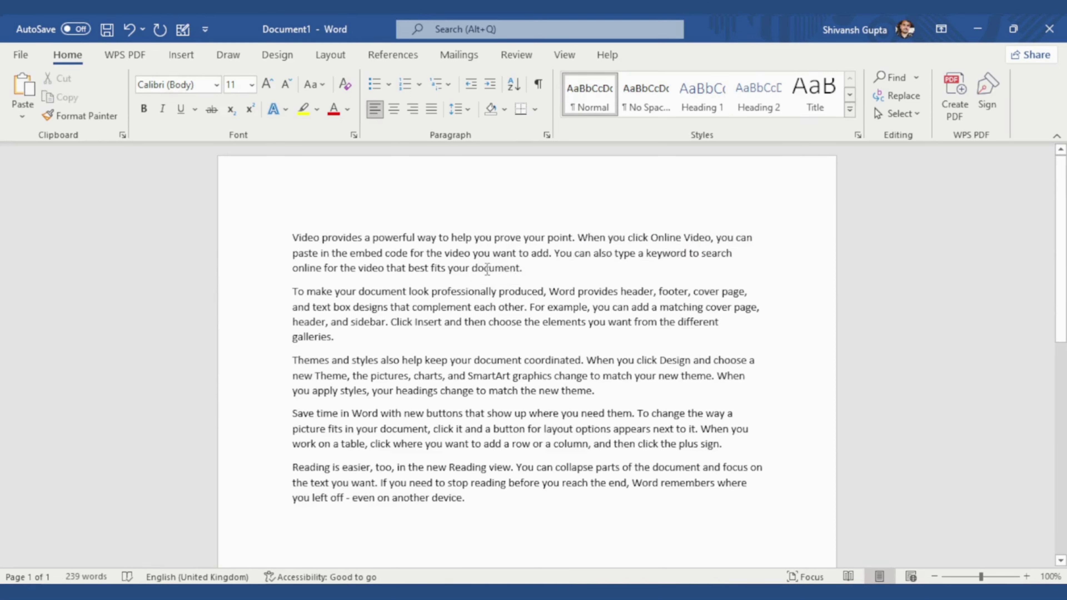
{"action": "double_click", "coordinate": [311, 237]}
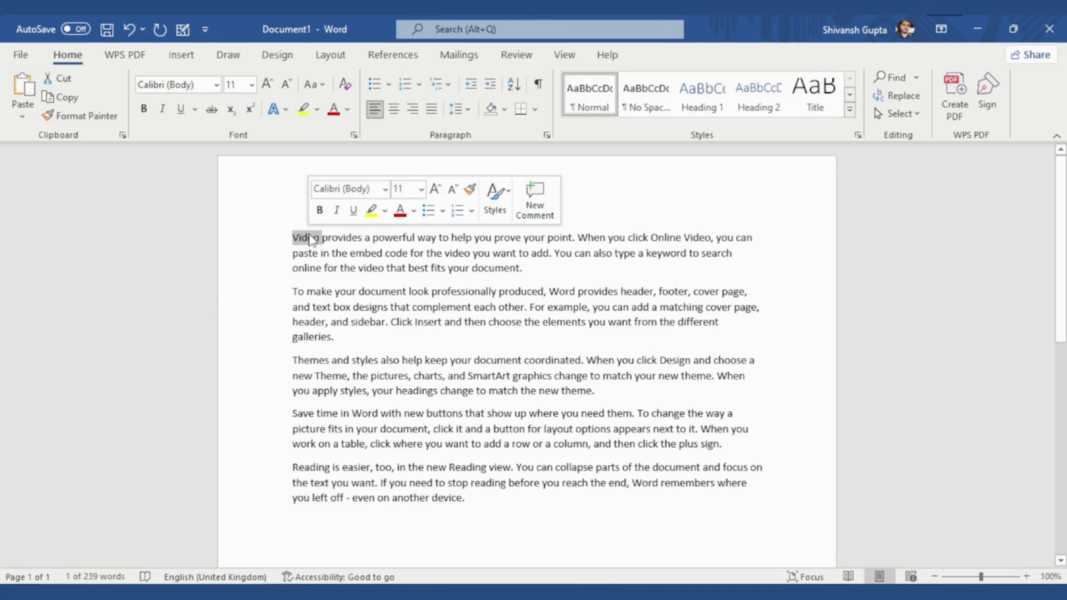
{"action": "left_click", "coordinate": [308, 238]}
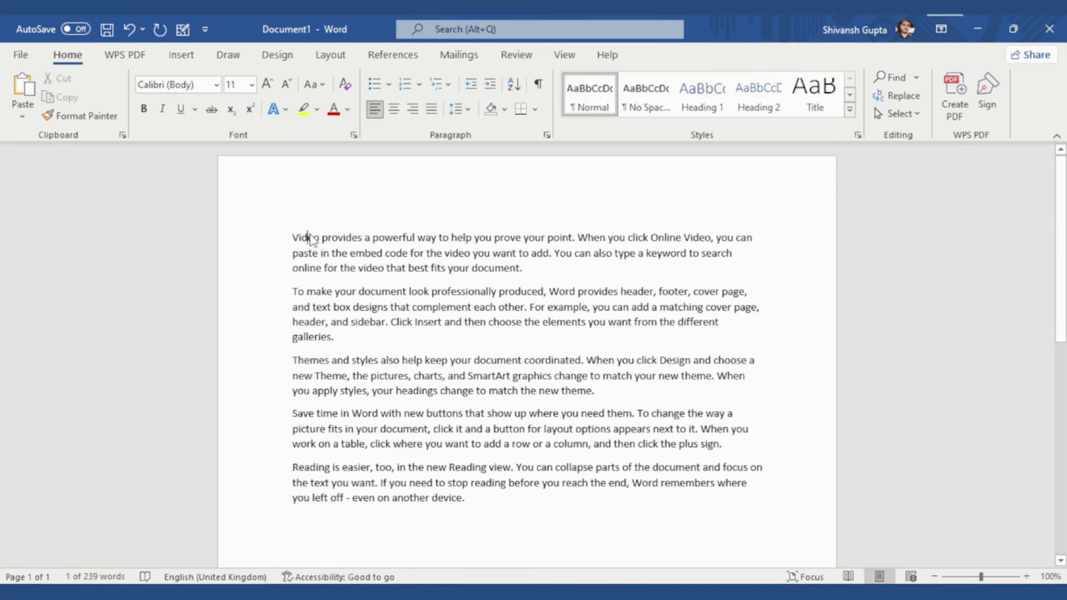
{"action": "double_click", "coordinate": [346, 238]}
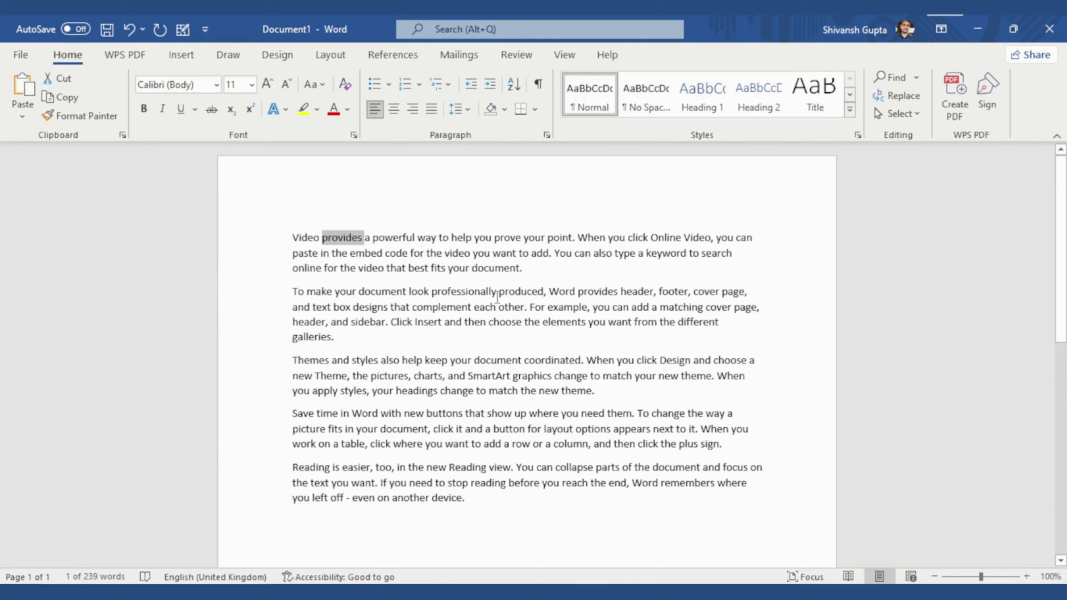
{"action": "left_click", "coordinate": [506, 268]}
Select the first paragraph's text from "you want to add" to its end, then the entire paragraph twice, clearing each selection.
{"action": "left_click_drag", "start_coordinate": [524, 267], "coordinate": [473, 254]}
{"action": "left_click", "coordinate": [499, 258]}
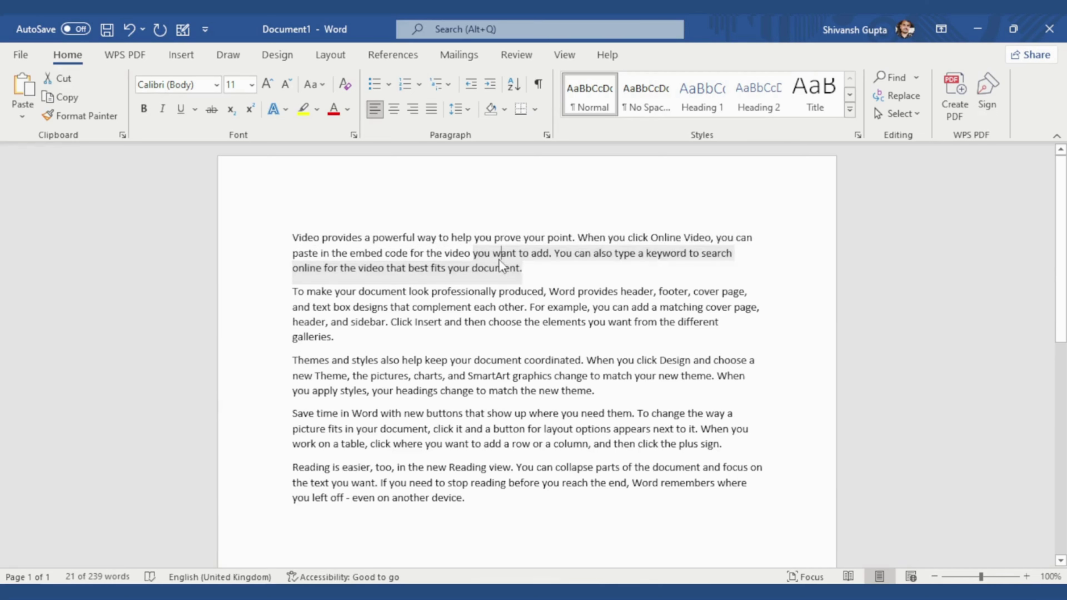
{"action": "left_click_drag", "start_coordinate": [528, 267], "coordinate": [299, 231]}
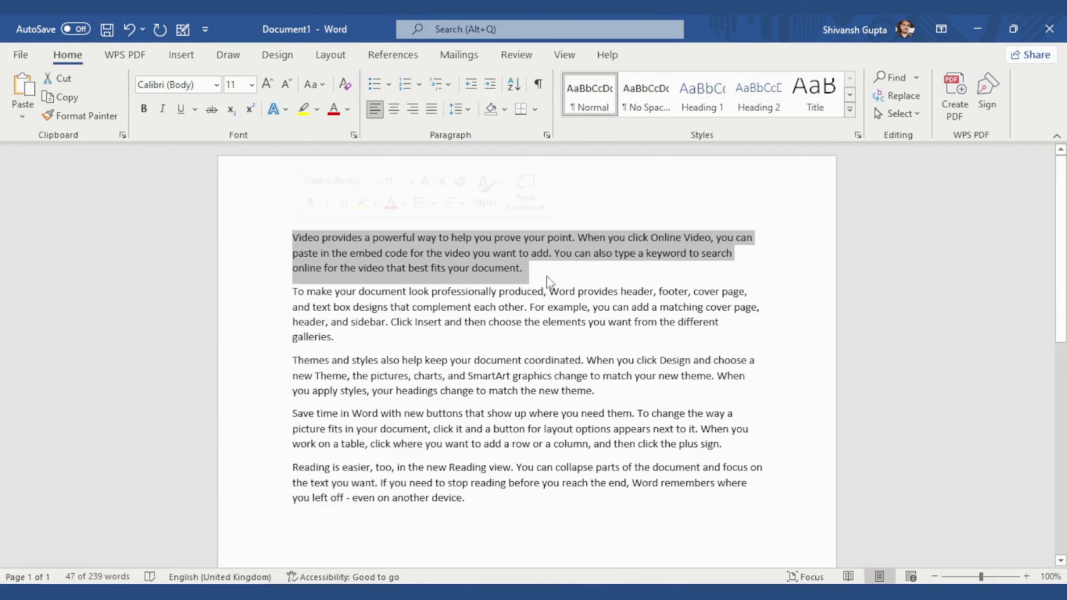
{"action": "left_click", "coordinate": [535, 269]}
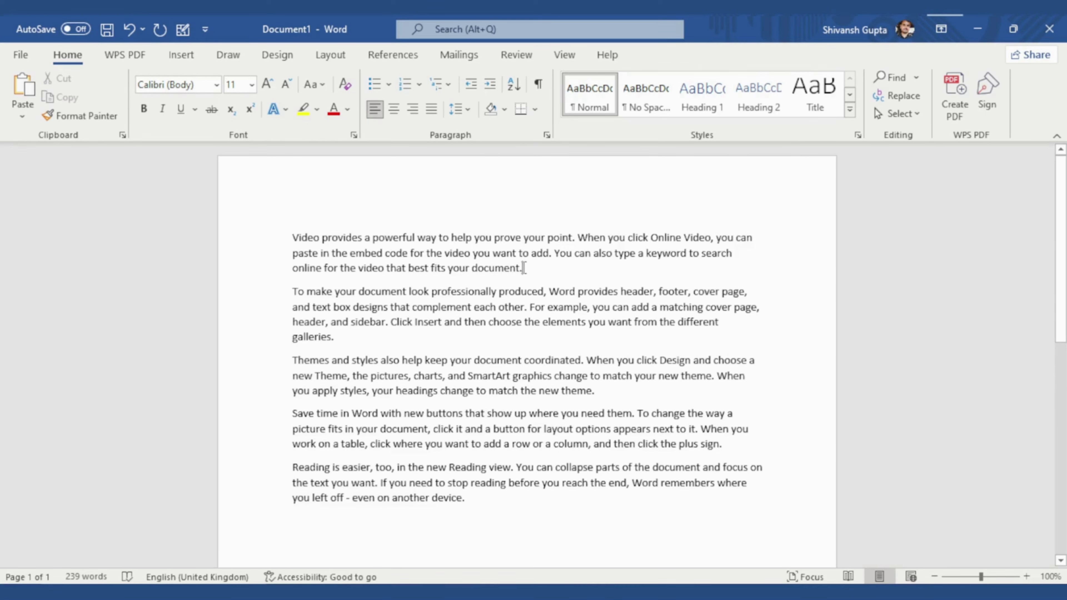
{"action": "triple_click", "coordinate": [523, 268]}
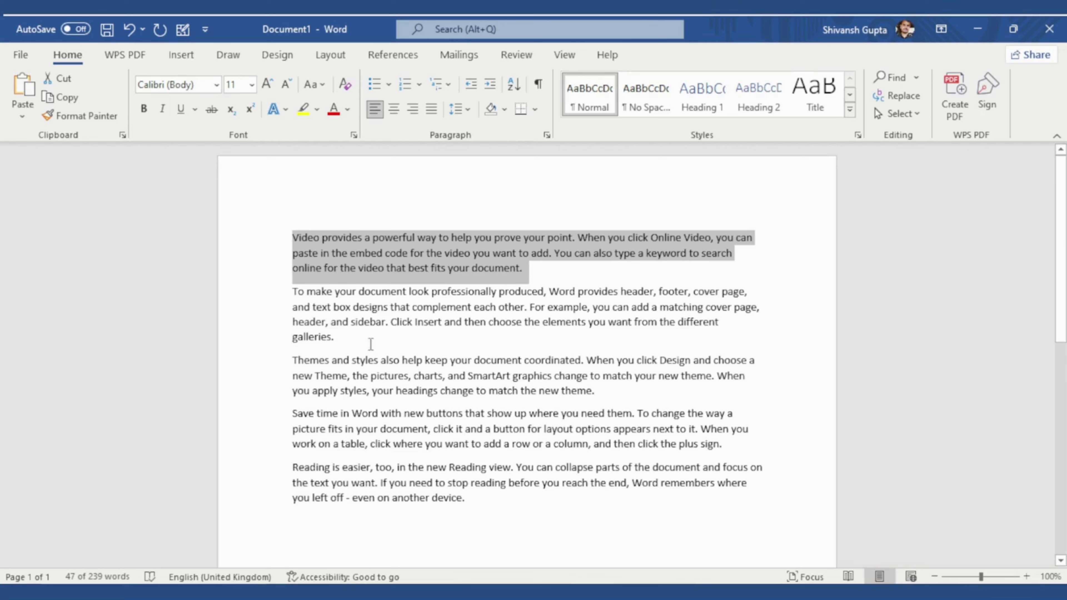
{"action": "left_click", "coordinate": [345, 340]}
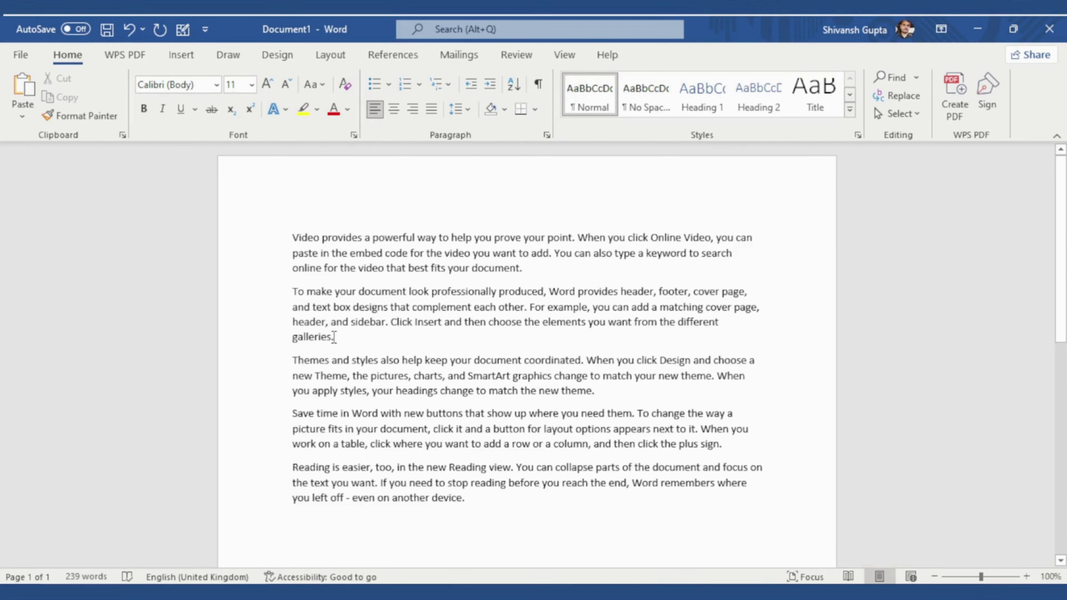
Select the entire second paragraph, beginning "To make your document look professionally produced", and clear the selection.
{"action": "double_click", "coordinate": [334, 337]}
{"action": "left_click", "coordinate": [334, 338]}
{"action": "triple_click", "coordinate": [334, 337]}
{"action": "left_click", "coordinate": [334, 338]}
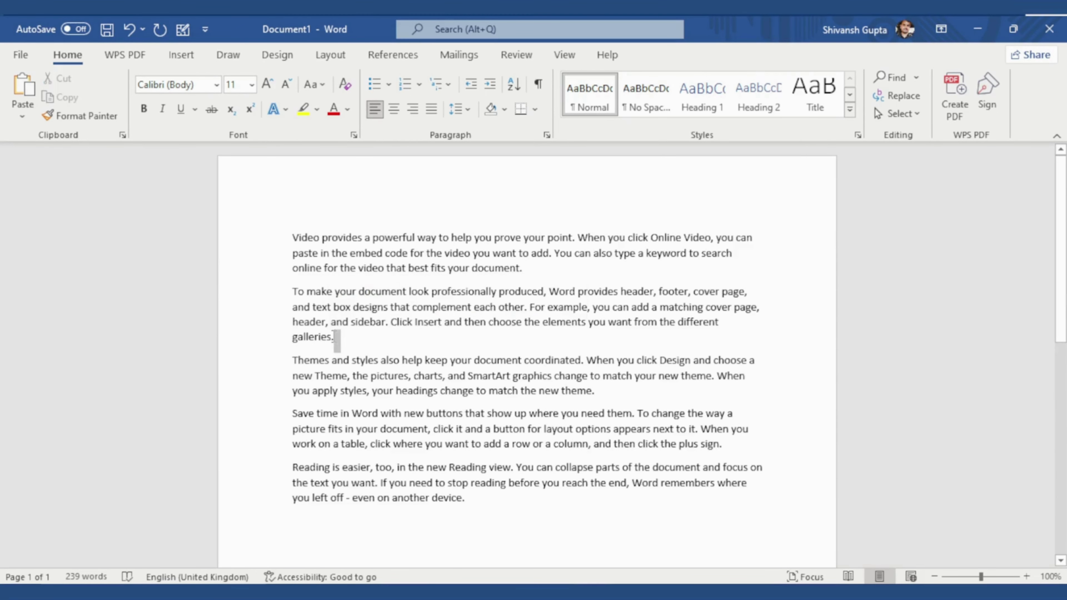
{"action": "triple_click", "coordinate": [337, 341]}
{"action": "double_click", "coordinate": [309, 322]}
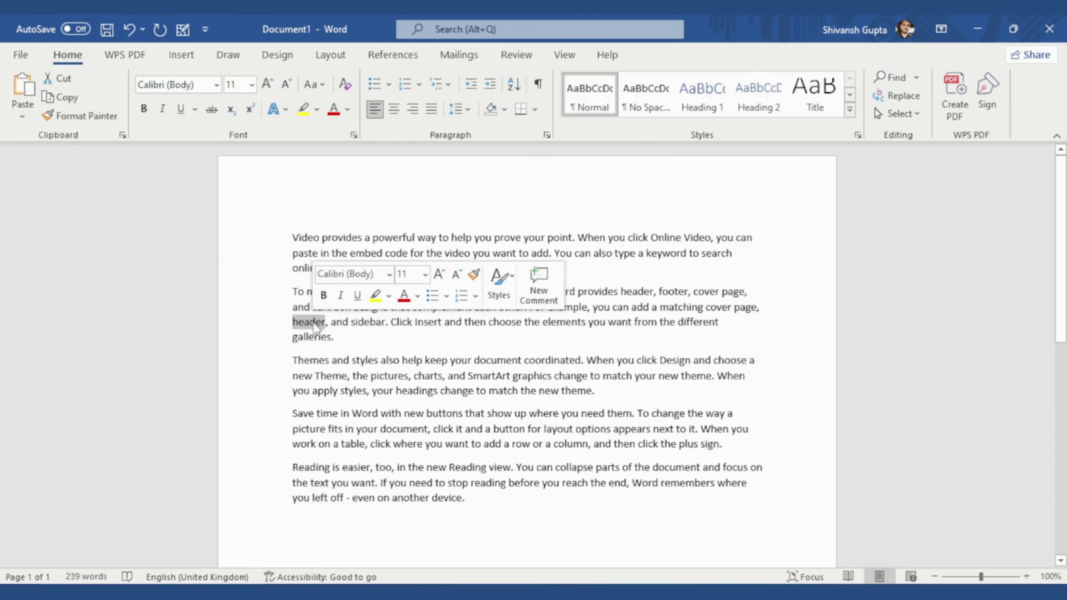
{"action": "left_click", "coordinate": [332, 336]}
{"action": "triple_click", "coordinate": [332, 338]}
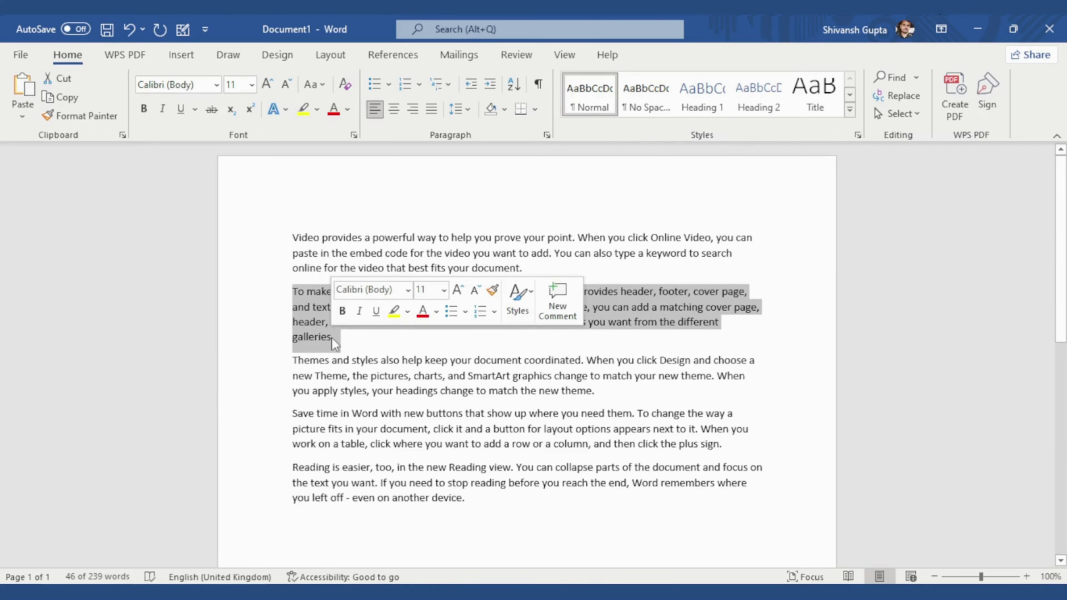
{"action": "left_click", "coordinate": [316, 322]}
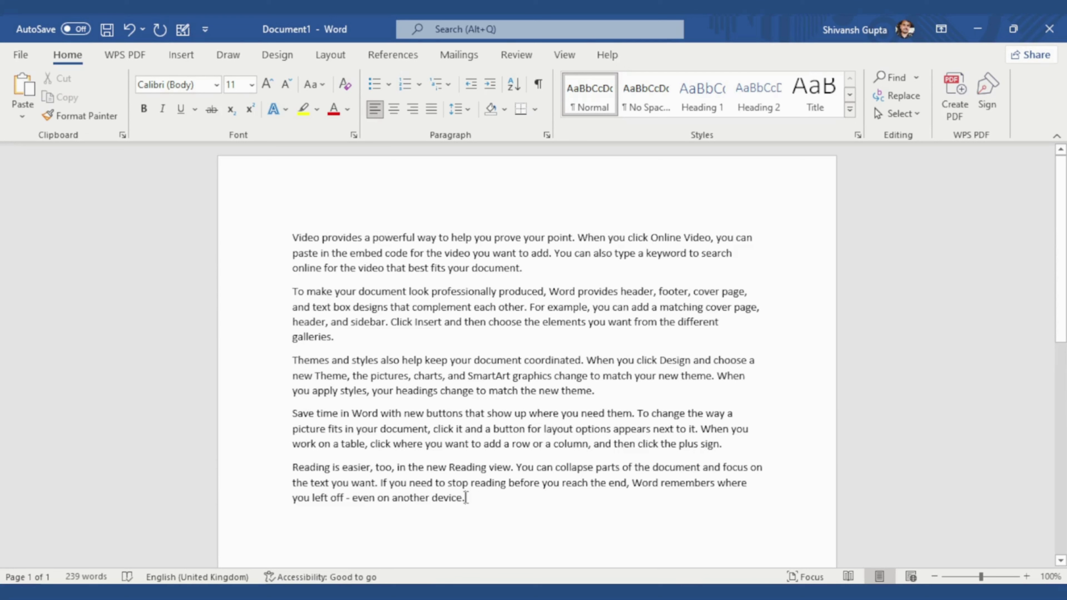
Select all the text in the document twice, clearing the selection each time.
{"action": "left_click_drag", "start_coordinate": [466, 497], "coordinate": [459, 497]}
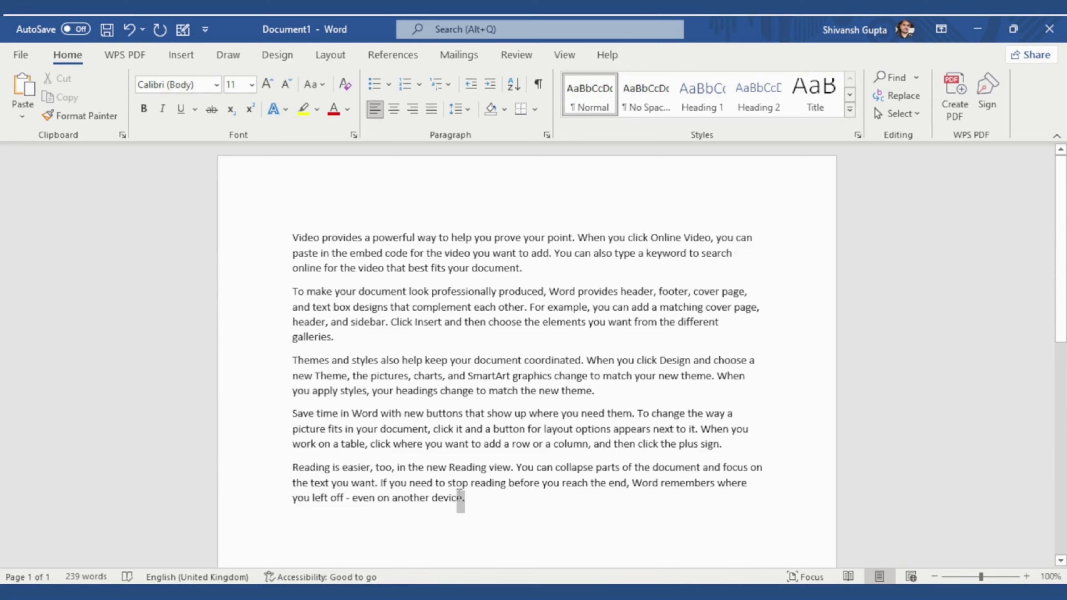
{"action": "left_click", "coordinate": [459, 496]}
{"action": "left_click_drag", "start_coordinate": [463, 499], "coordinate": [288, 237]}
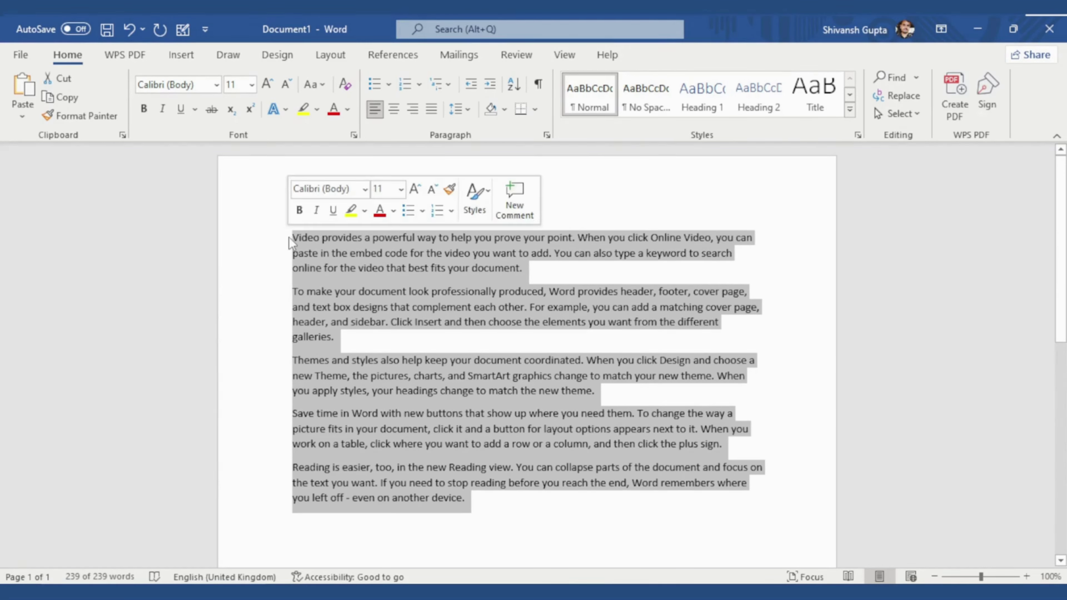
{"action": "left_click", "coordinate": [422, 459]}
{"action": "left_click", "coordinate": [467, 501]}
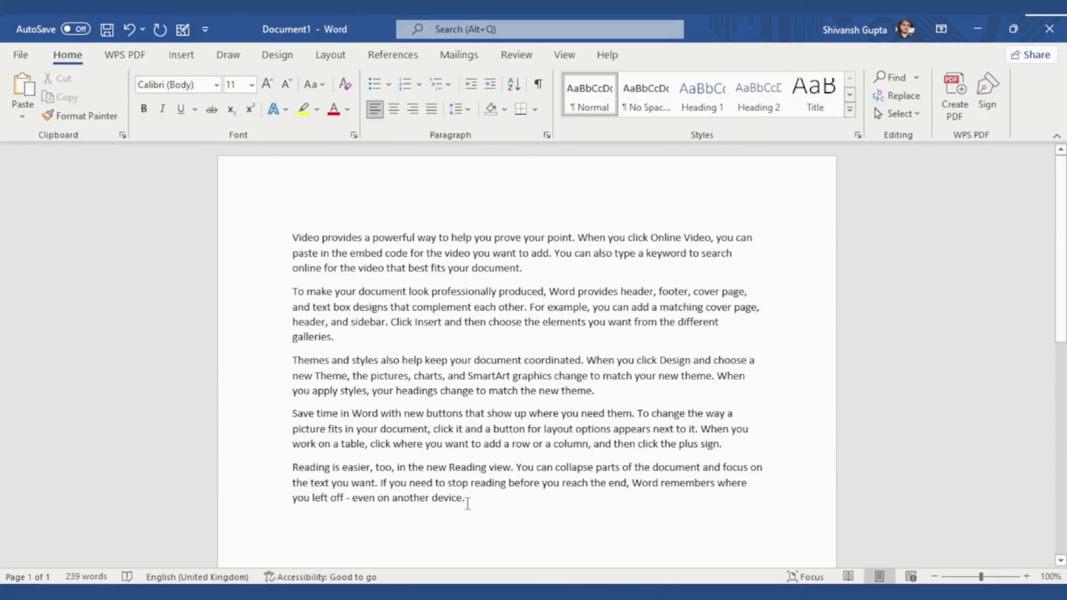
{"action": "left_click", "coordinate": [433, 324]}
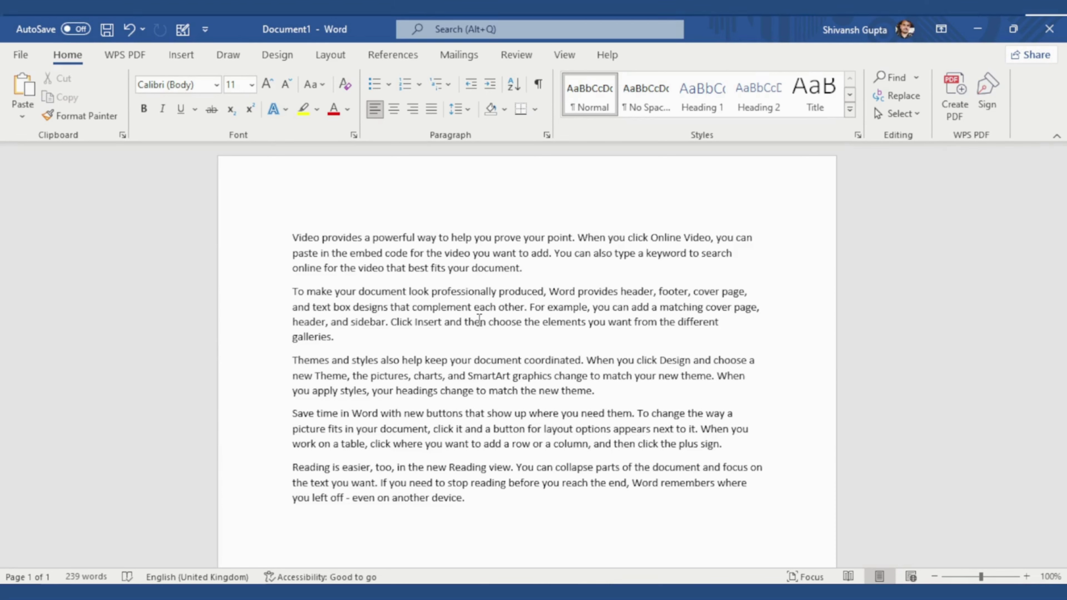
{"action": "key", "text": "ctrl+a"}
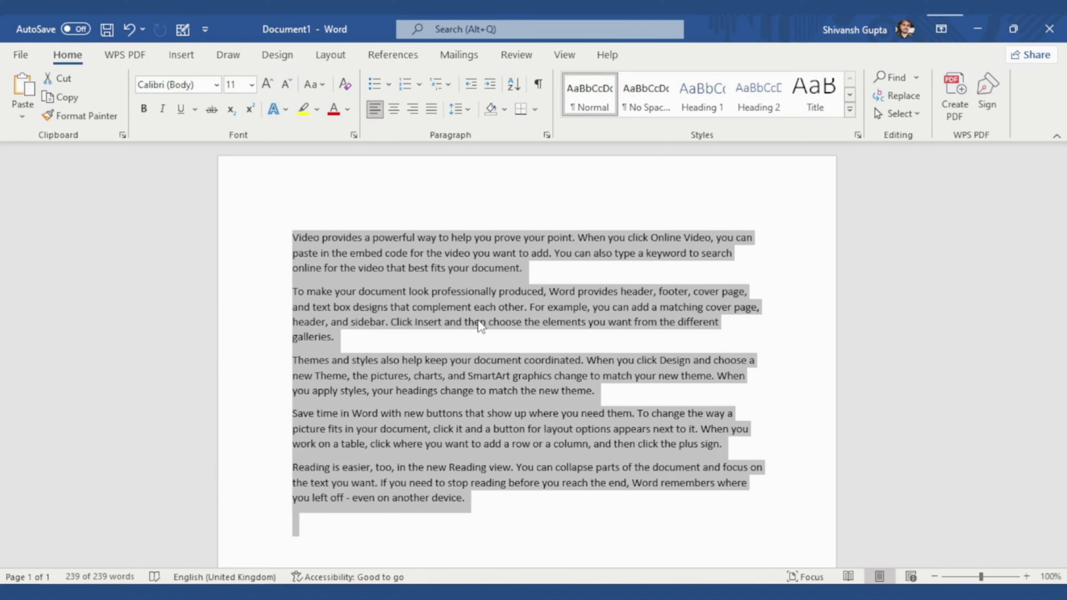
{"action": "left_click", "coordinate": [516, 306]}
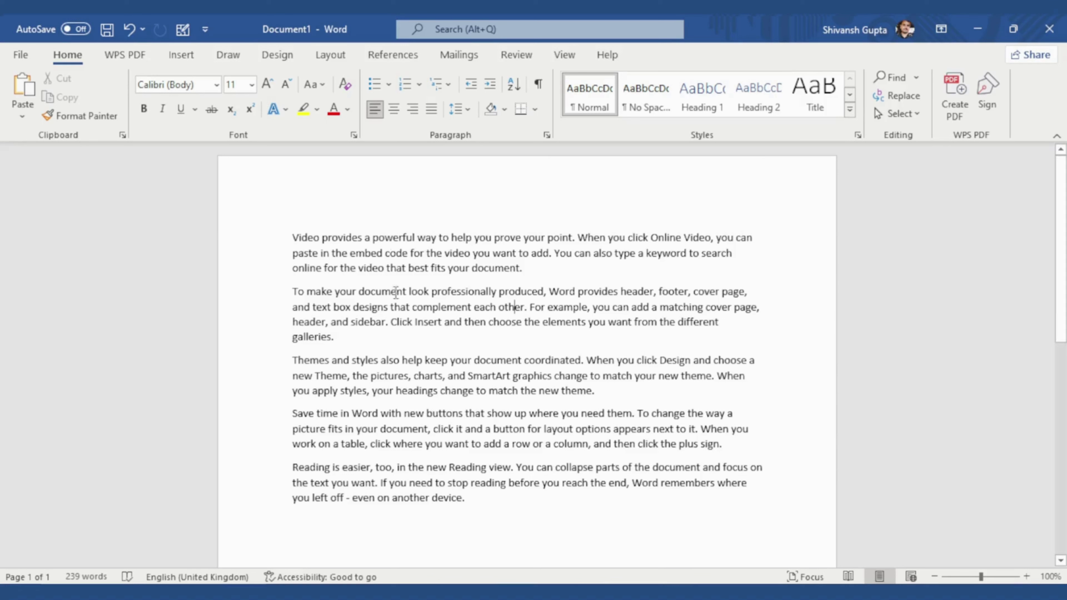
Select only the word "Video" at the start of the first paragraph twice and clear the selection.
{"action": "left_click", "coordinate": [388, 236]}
{"action": "left_click_drag", "start_coordinate": [319, 239], "coordinate": [294, 231]}
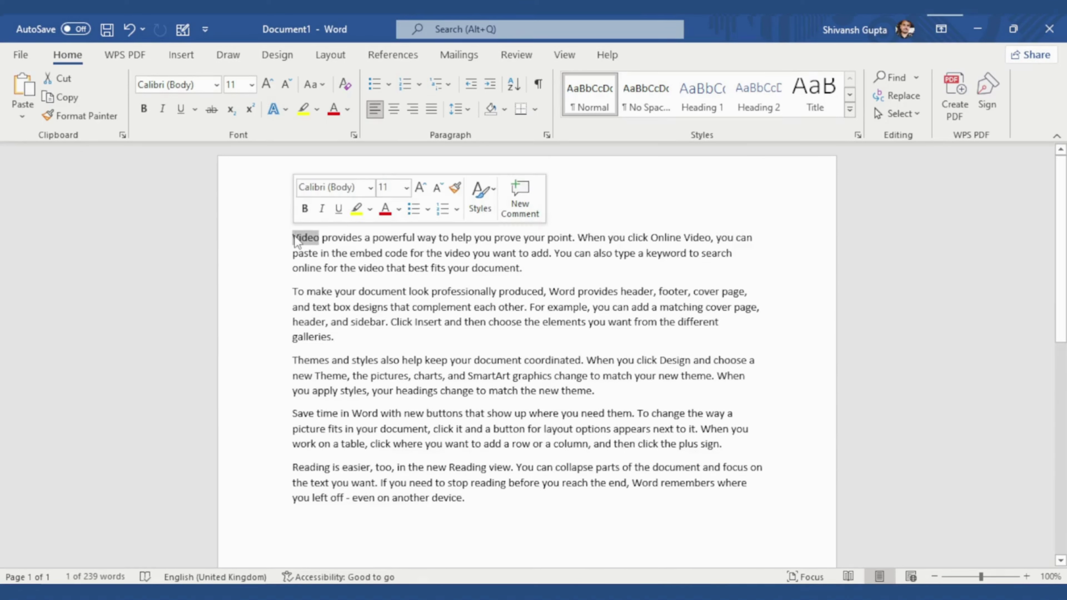
{"action": "left_click", "coordinate": [306, 239]}
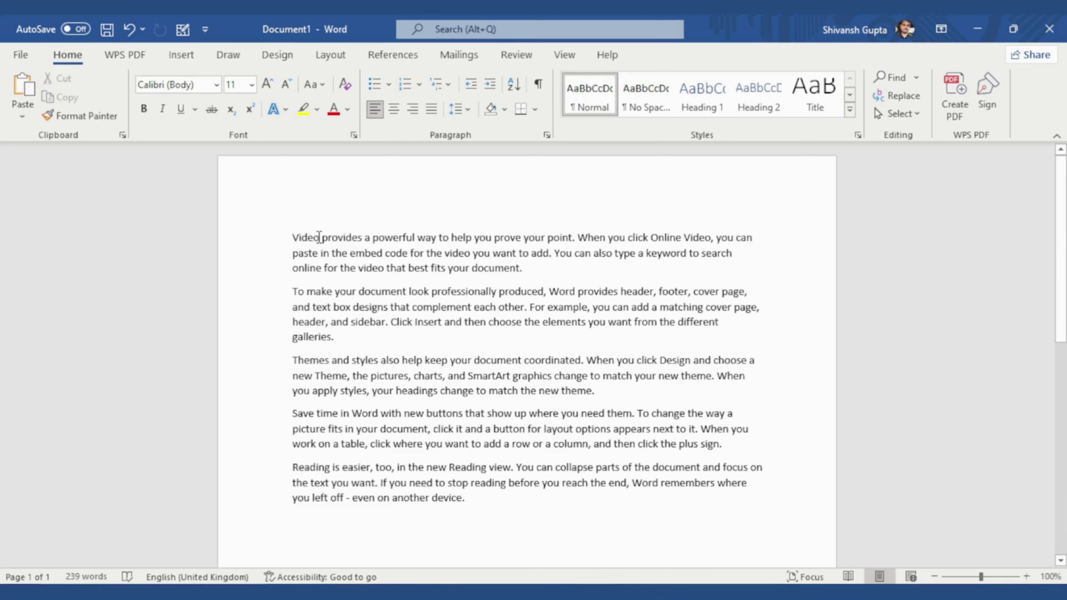
{"action": "left_click_drag", "start_coordinate": [319, 236], "coordinate": [296, 240]}
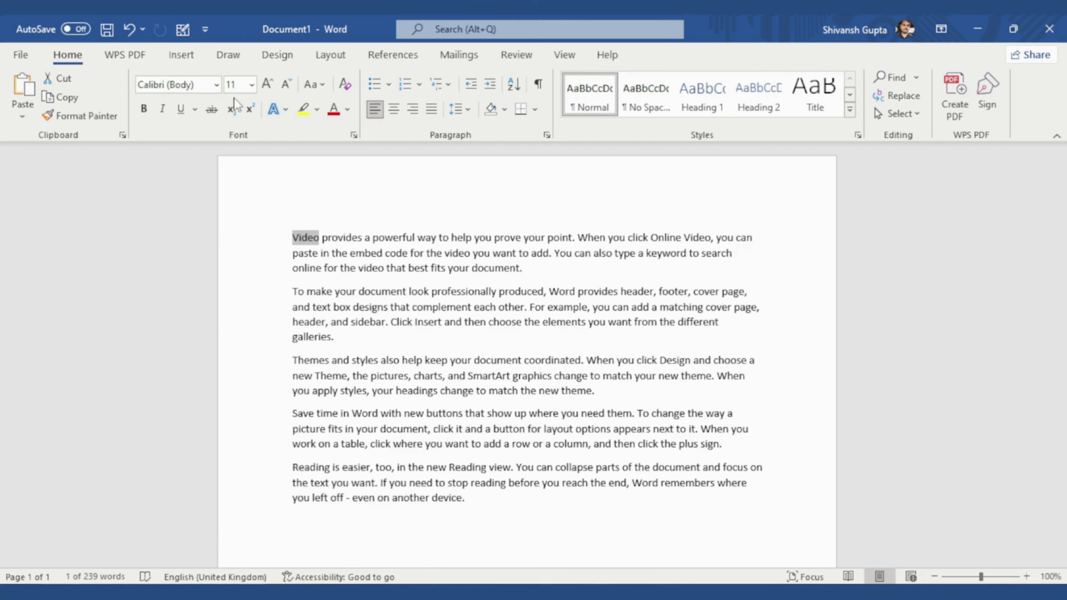
{"action": "left_click", "coordinate": [348, 254]}
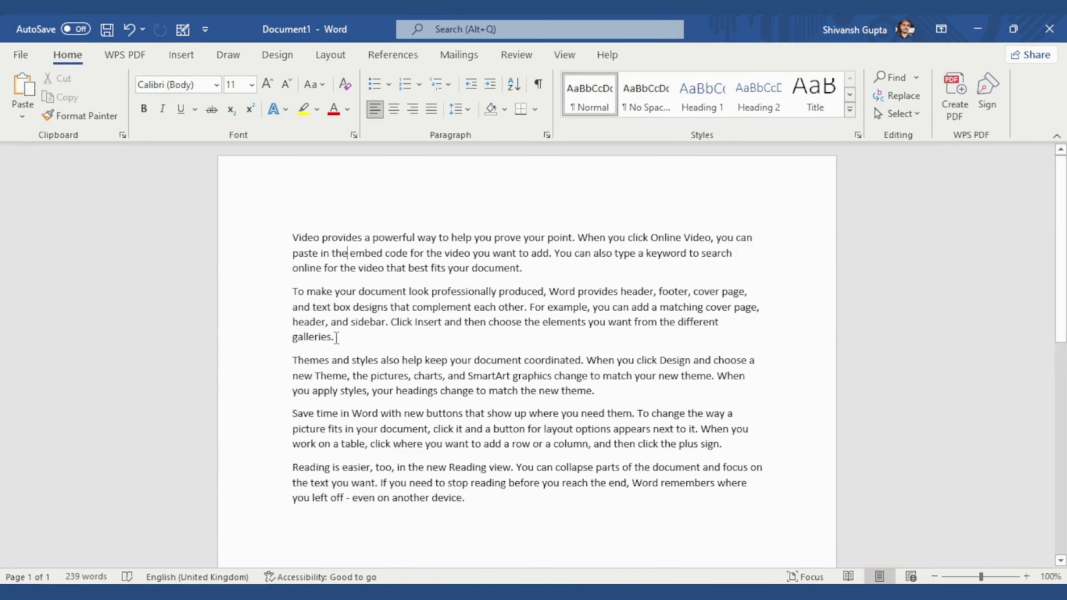
Cut the second paragraph, beginning "To make your document look professionally produced", and paste it on a new line after the last paragraph.
{"action": "left_click_drag", "start_coordinate": [336, 338], "coordinate": [294, 294]}
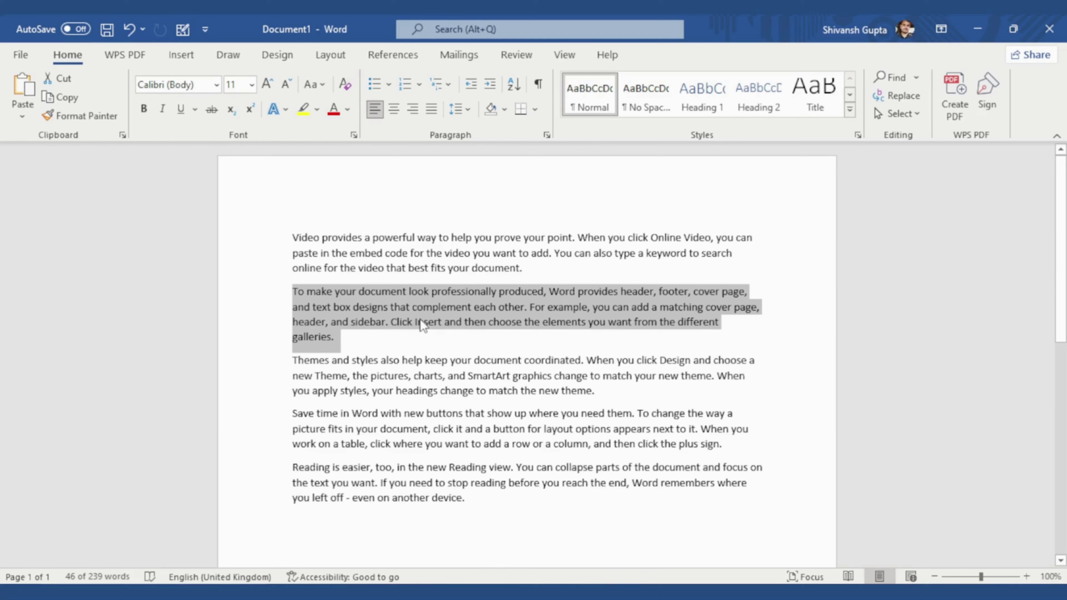
{"action": "left_click", "coordinate": [378, 323]}
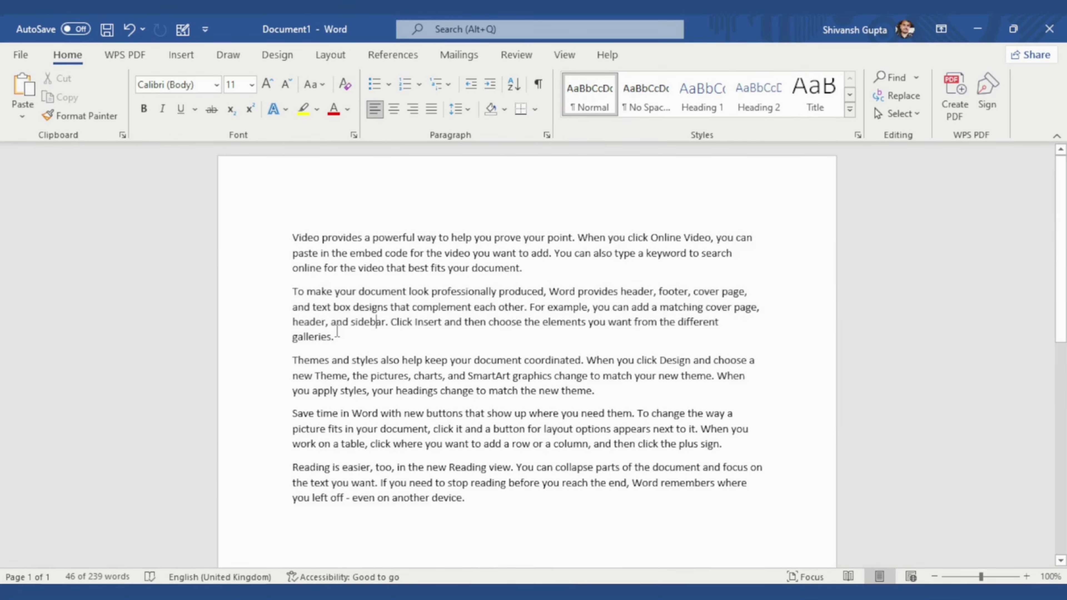
{"action": "left_click_drag", "start_coordinate": [335, 336], "coordinate": [293, 290]}
{"action": "left_click", "coordinate": [312, 322]}
{"action": "triple_click", "coordinate": [329, 335]}
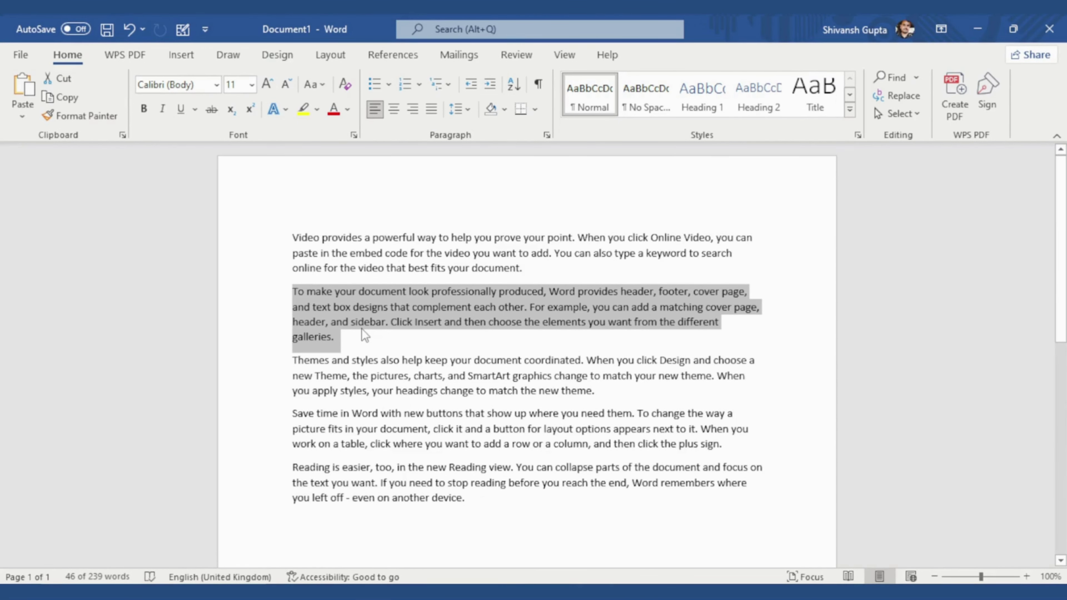
{"action": "key", "text": "ctrl+x"}
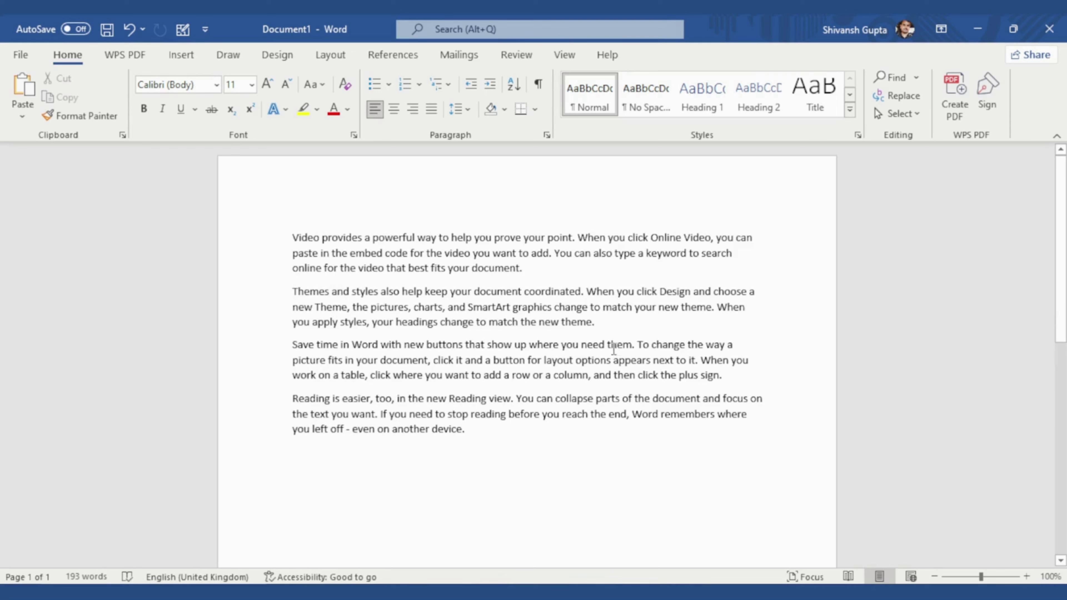
{"action": "left_click", "coordinate": [481, 429]}
{"action": "key", "text": "Return"}
{"action": "key", "text": "ctrl+v"}
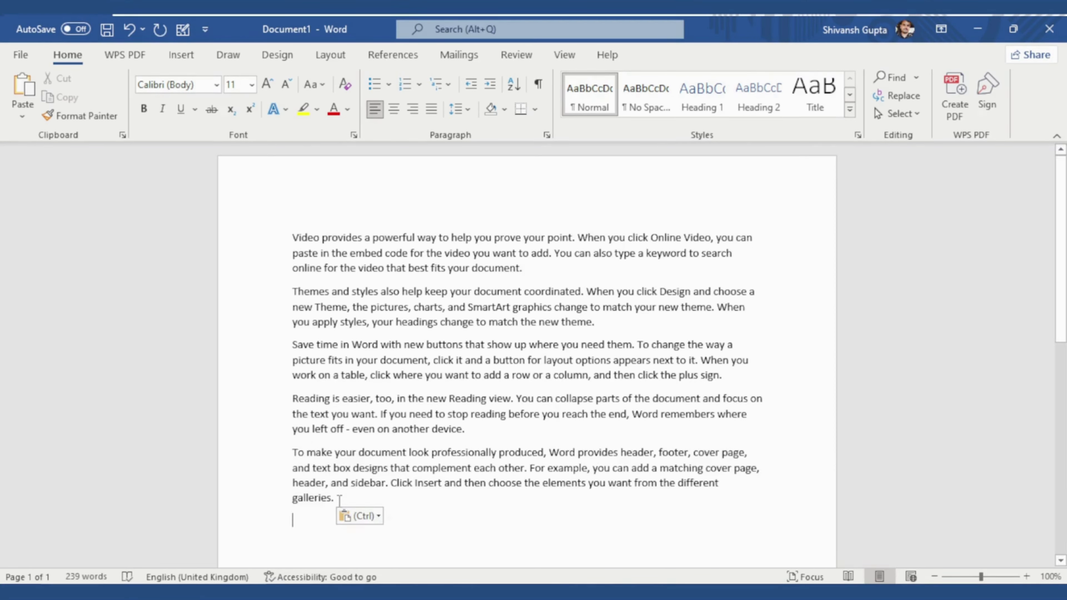
{"action": "left_click_drag", "start_coordinate": [340, 498], "coordinate": [292, 453]}
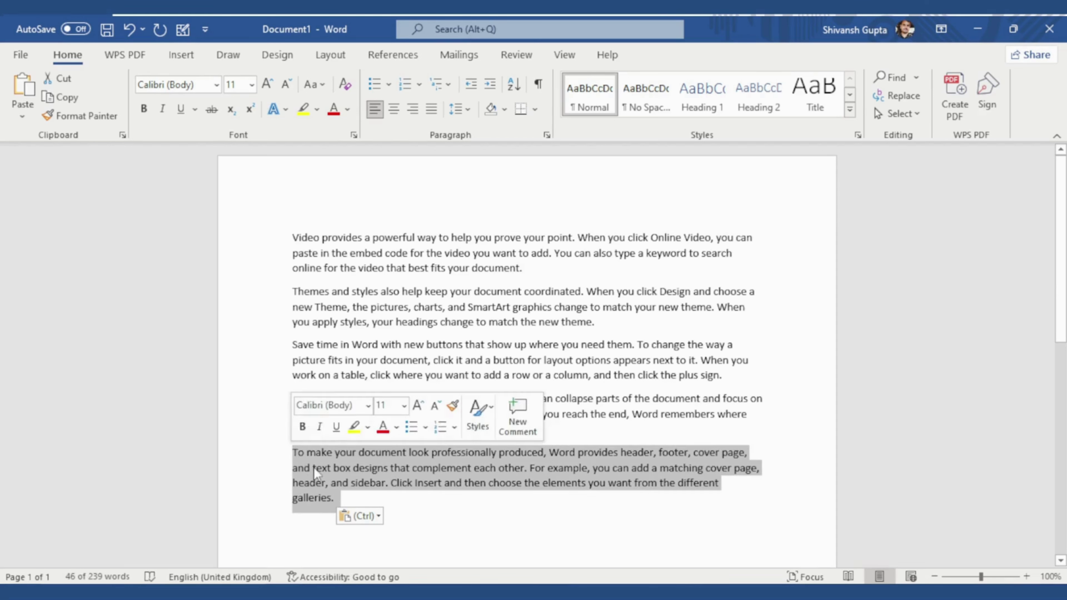
{"action": "left_click", "coordinate": [339, 484]}
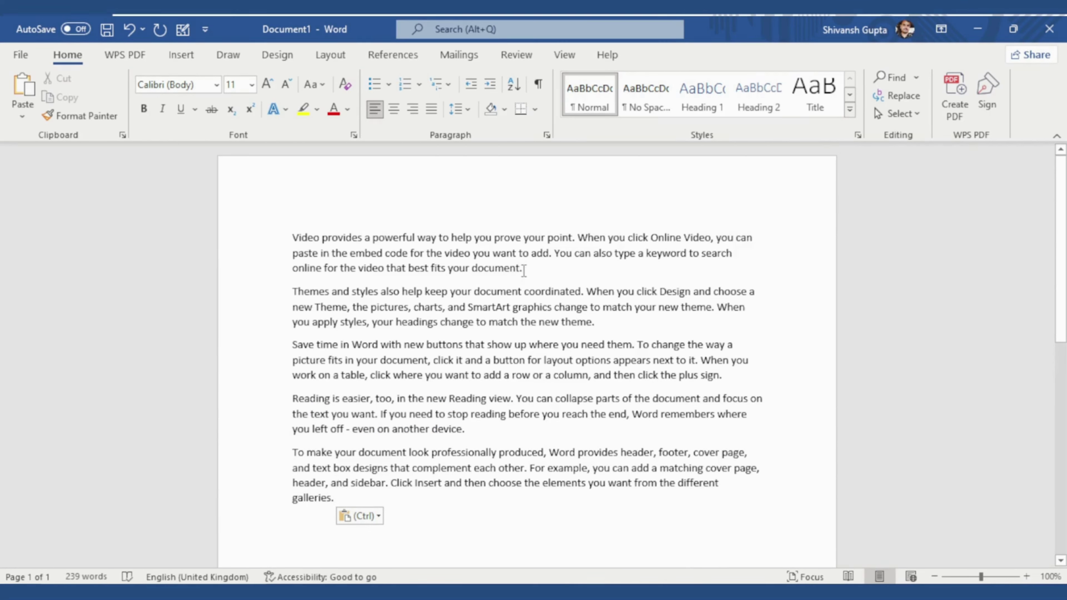
Cut the word "Video" from the start of the first paragraph and paste it at the end of the last paragraph, replacing its full stop.
{"action": "left_click_drag", "start_coordinate": [522, 269], "coordinate": [301, 240]}
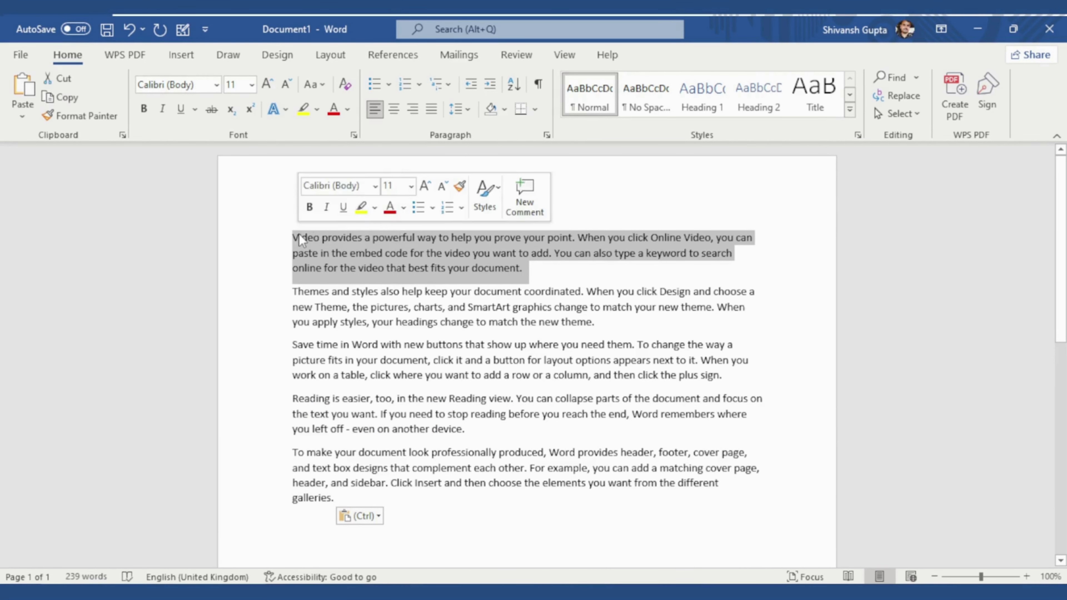
{"action": "left_click", "coordinate": [386, 292]}
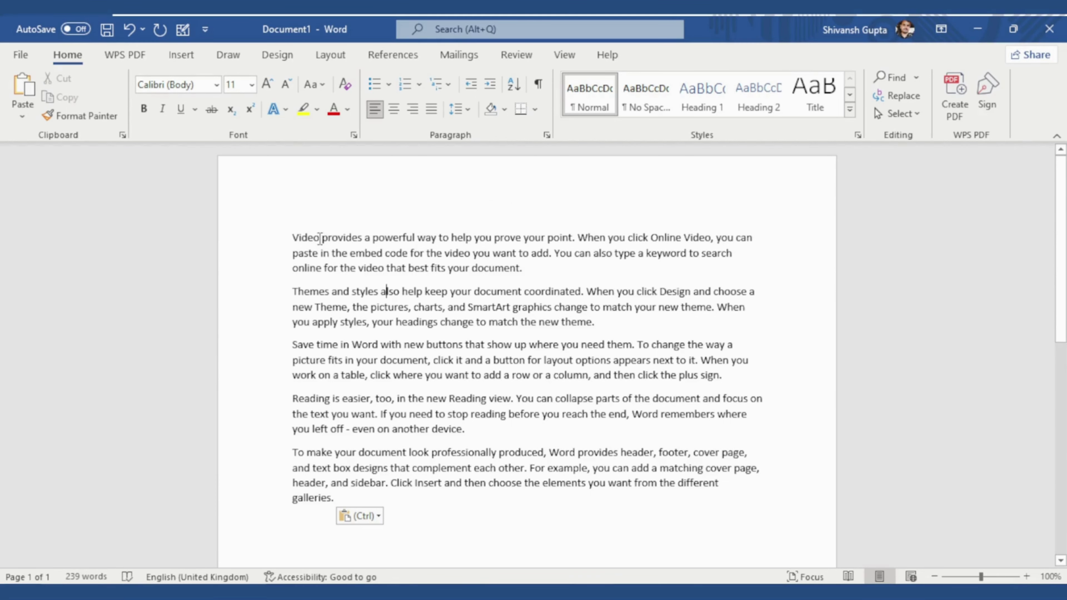
{"action": "left_click_drag", "start_coordinate": [319, 235], "coordinate": [312, 234]}
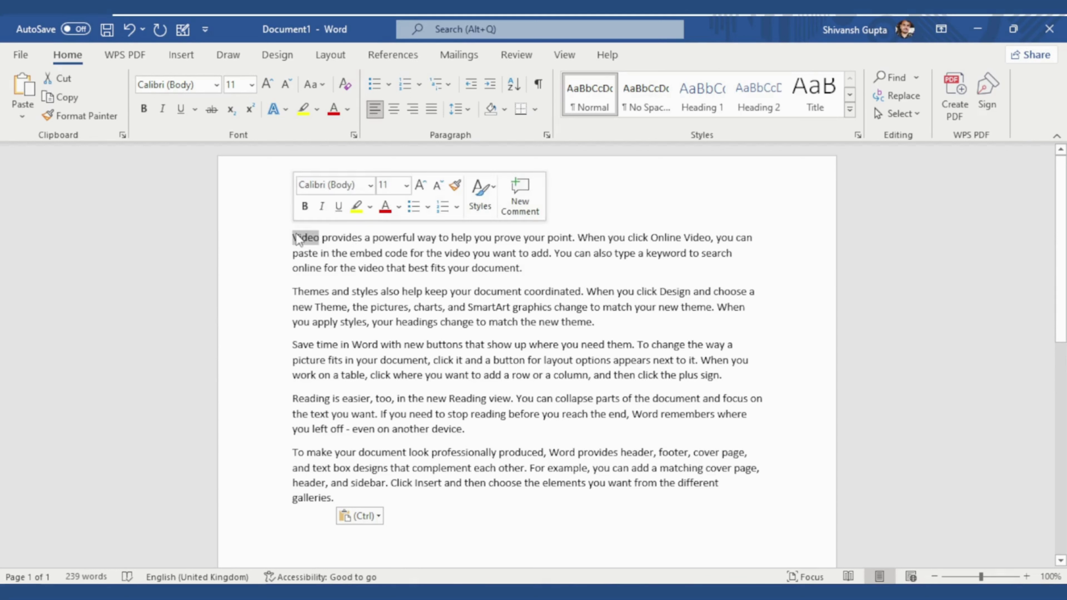
{"action": "key", "text": "ctrl+x"}
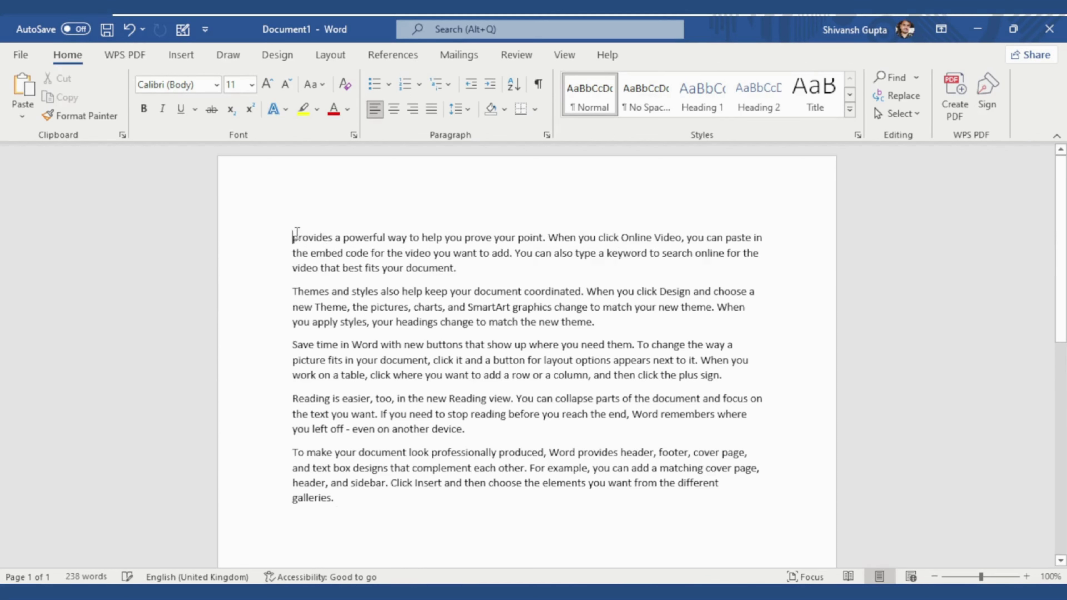
{"action": "left_click", "coordinate": [345, 498]}
{"action": "key", "text": "BackSpace"}
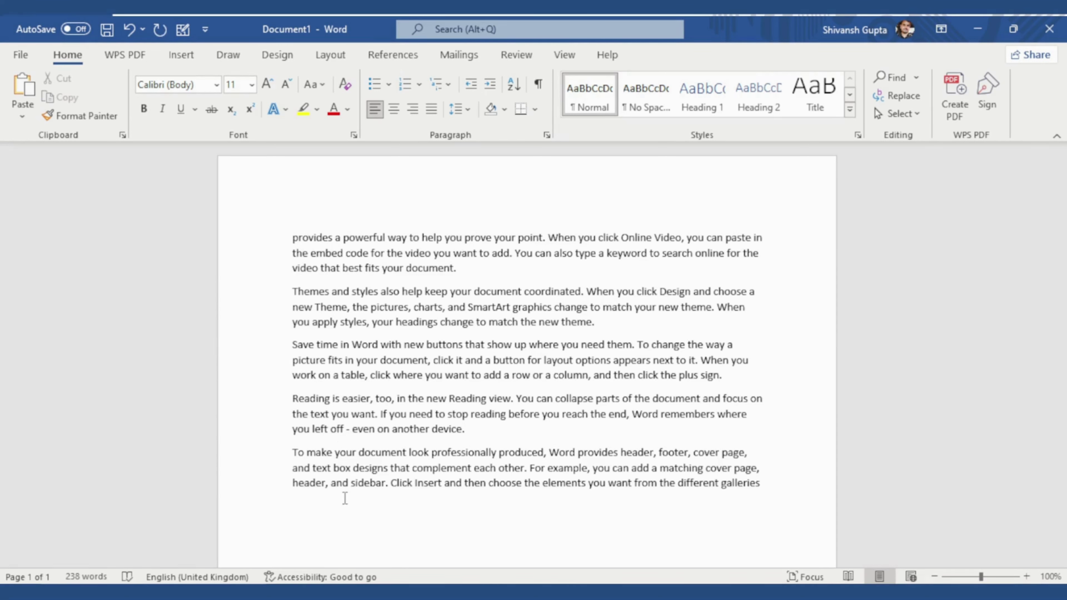
{"action": "key", "text": "ctrl+v"}
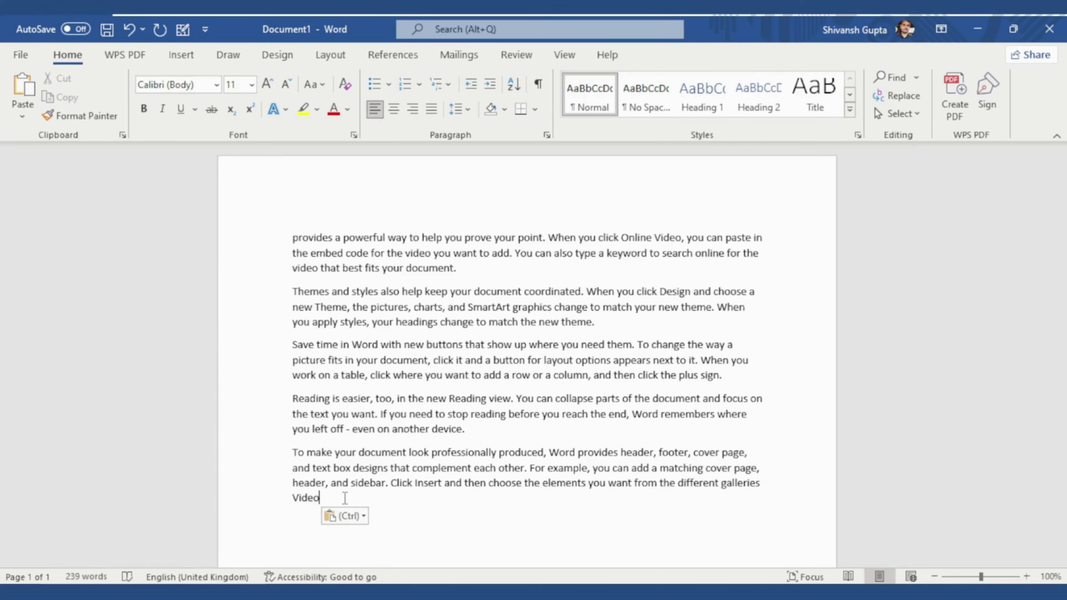
{"action": "left_click_drag", "start_coordinate": [320, 498], "coordinate": [293, 498]}
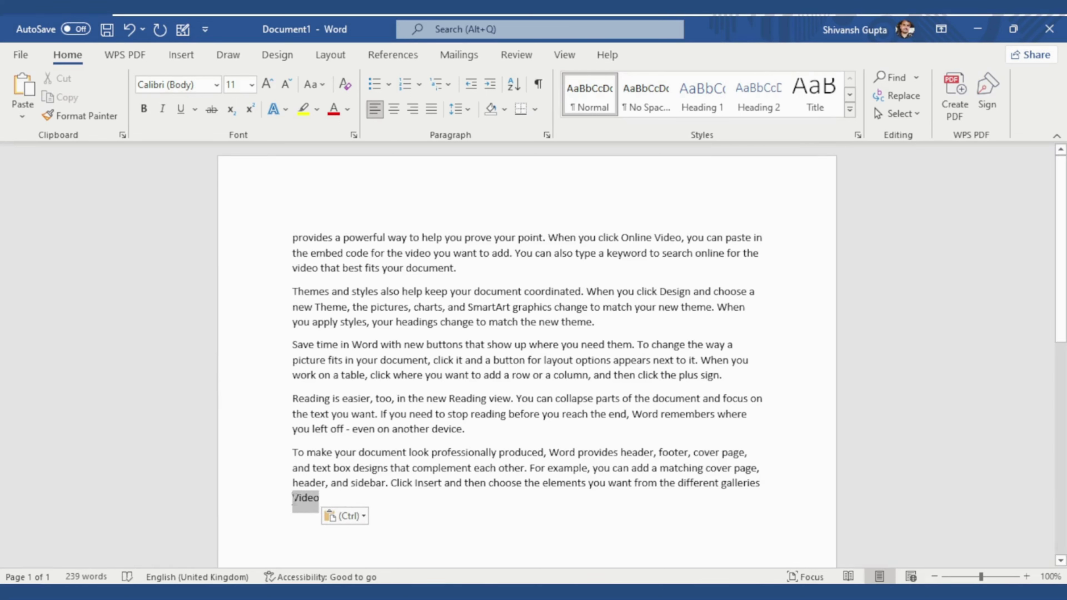
{"action": "left_click", "coordinate": [323, 497]}
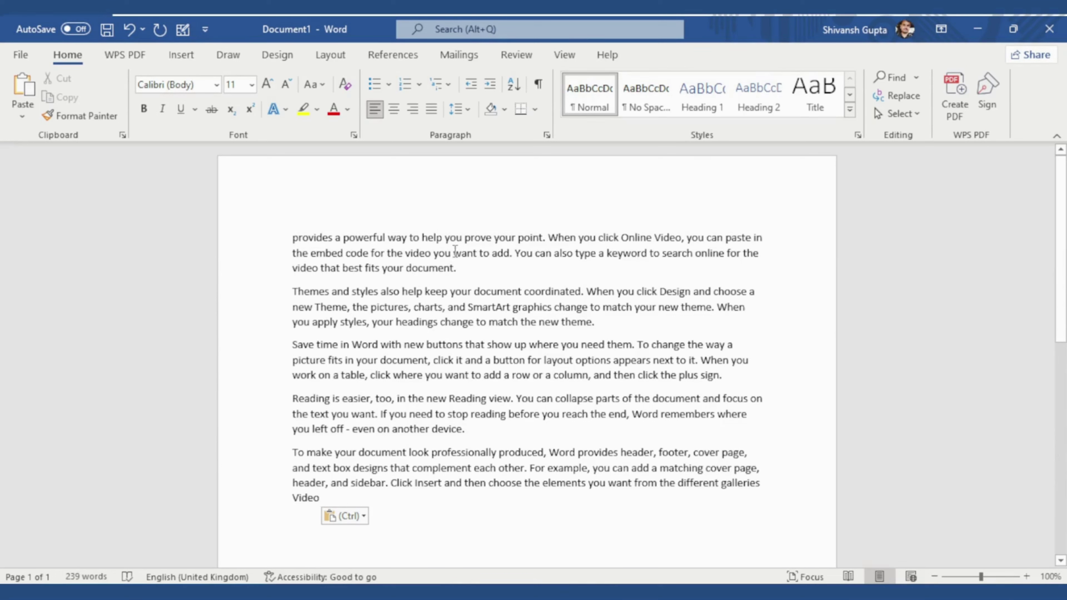
Copy the whole first paragraph, beginning "provides a powerful way", and paste it on a new line after the last paragraph.
{"action": "left_click_drag", "start_coordinate": [460, 268], "coordinate": [281, 239]}
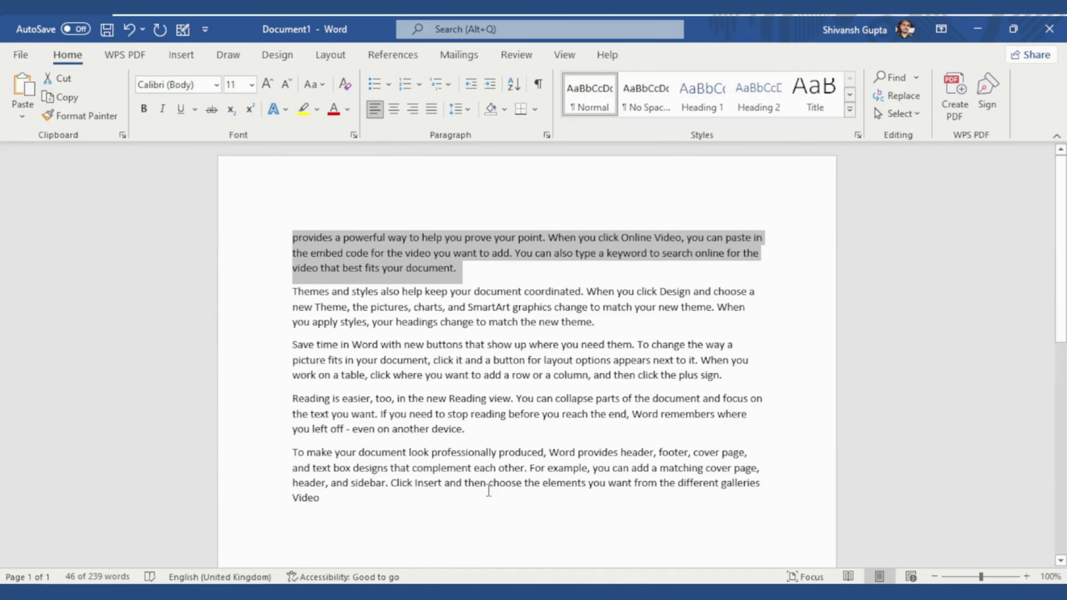
{"action": "left_click", "coordinate": [332, 497]}
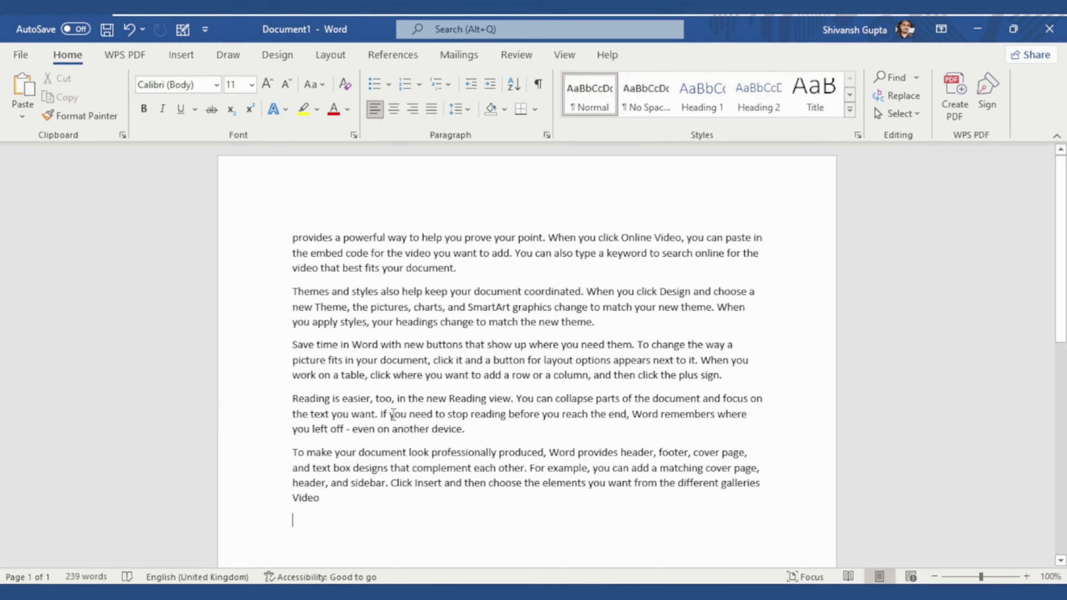
{"action": "key", "text": "ctrl+v"}
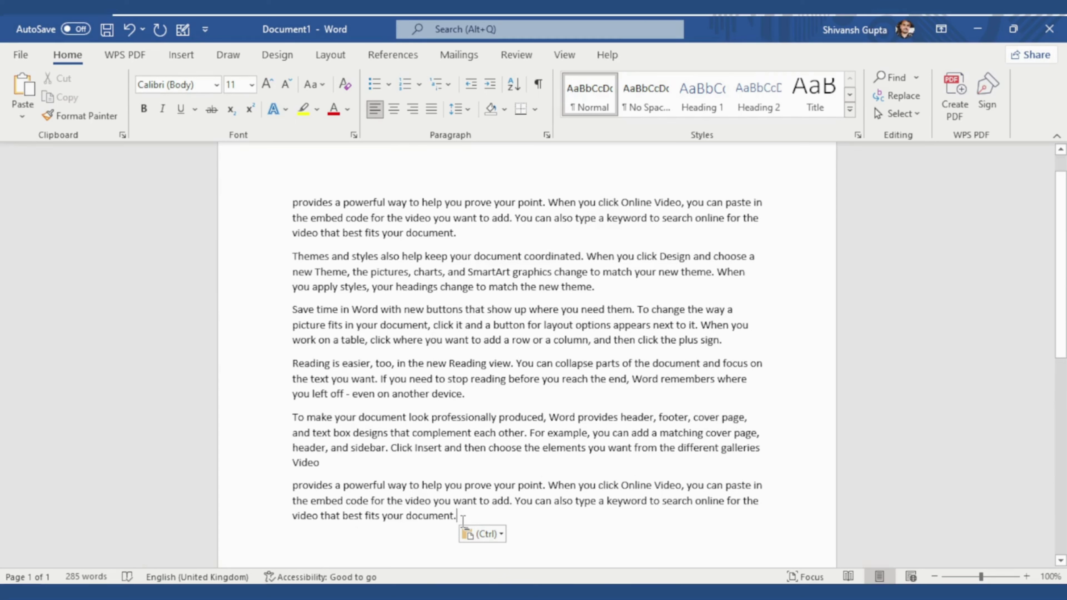
Paste the copied "provides a powerful way" paragraph repeatedly below its first copy and review the duplicates from the document's beginning.
{"action": "key", "text": "Escape"}
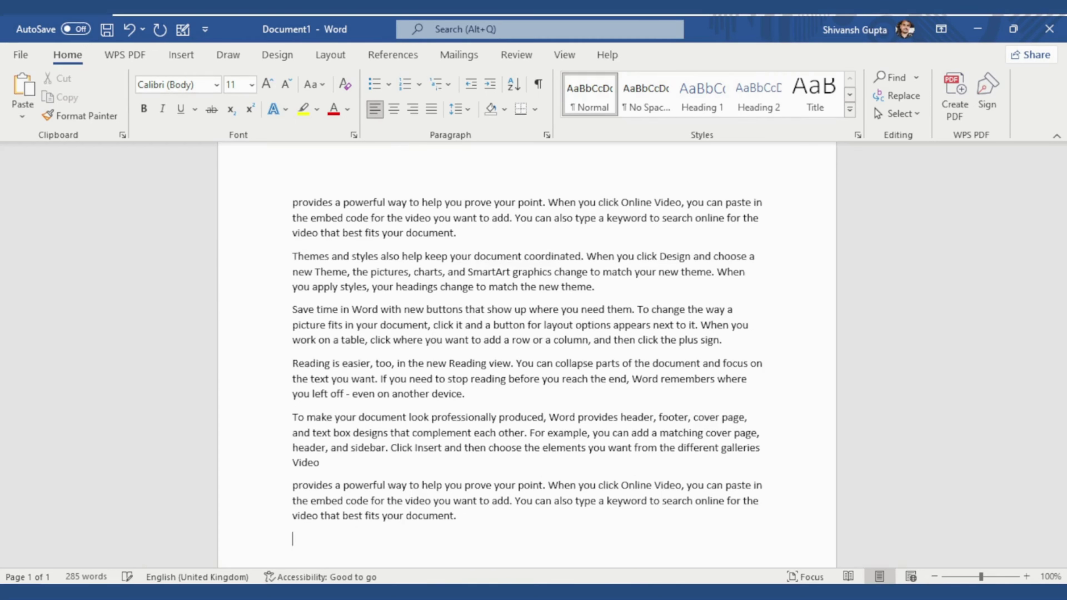
{"action": "key", "text": "ctrl+v"}
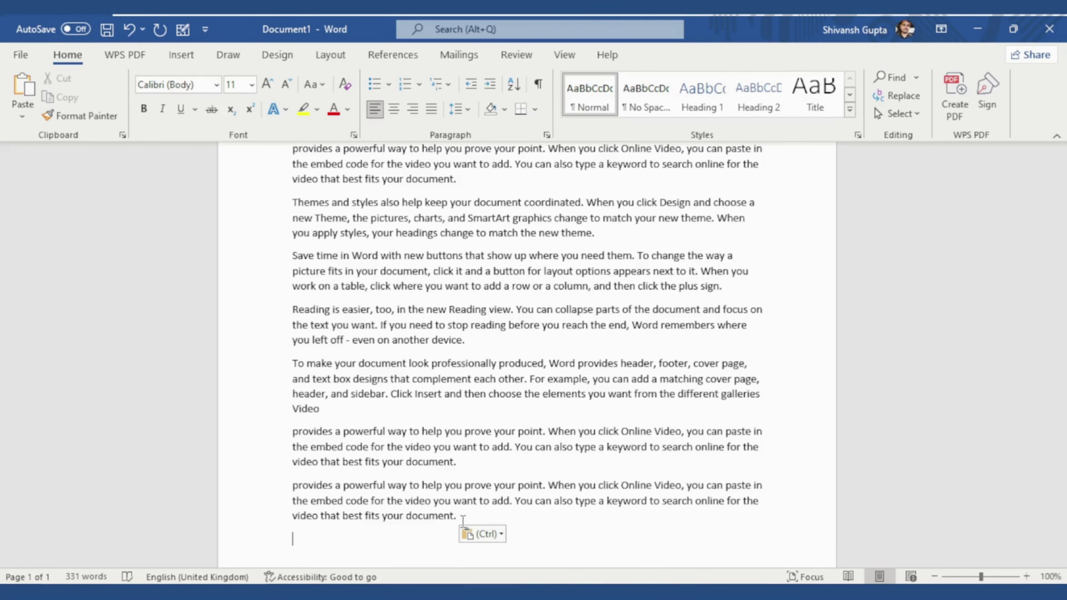
{"action": "key", "text": "ctrl+v"}
{"action": "key", "text": "ctrl+v"}
{"action": "key", "text": "ctrl+v"}
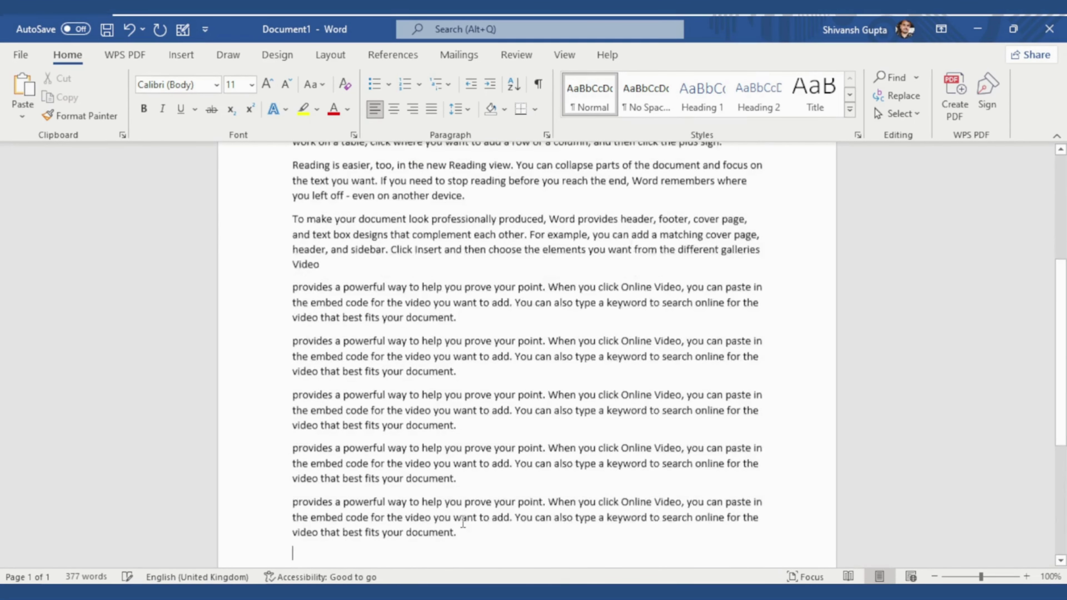
{"action": "key", "text": "ctrl+v"}
{"action": "key", "text": "ctrl+v"}
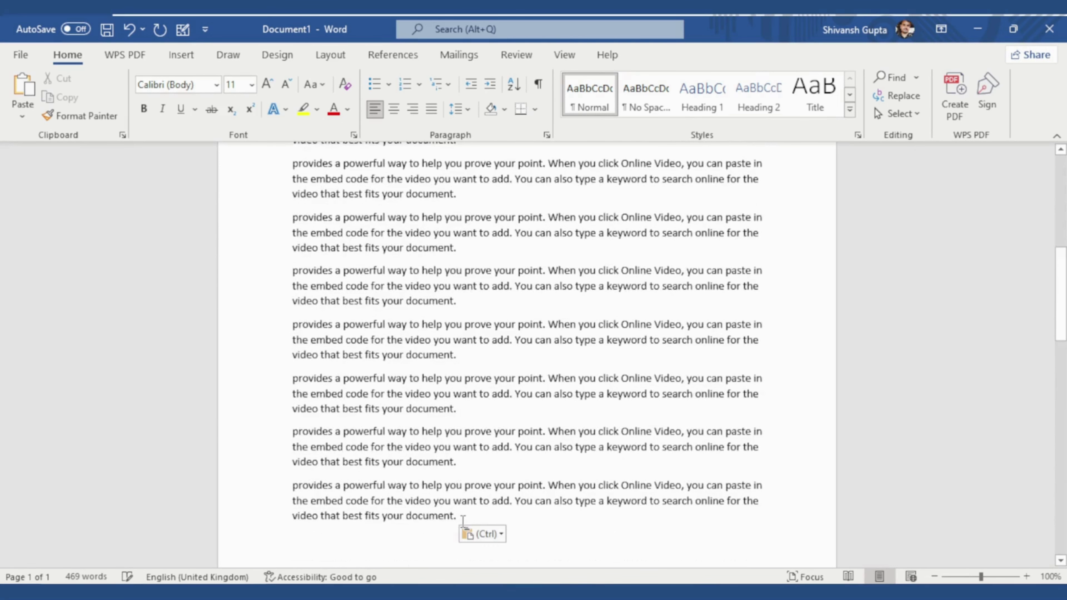
{"action": "key", "text": "ctrl+v"}
{"action": "key", "text": "ctrl+v"}
{"action": "key", "text": "ctrl+v"}
{"action": "scroll", "coordinate": [463, 521], "scroll_direction": "up", "scroll_amount": 8}
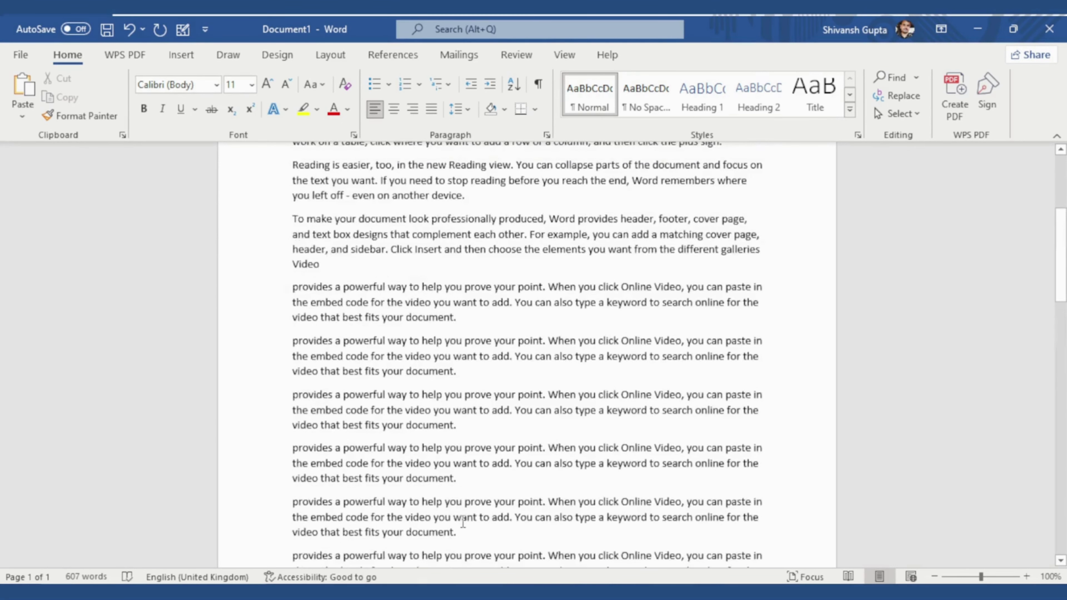
{"action": "scroll", "coordinate": [463, 521], "scroll_direction": "up", "scroll_amount": 4}
{"action": "scroll", "coordinate": [463, 521], "scroll_direction": "down", "scroll_amount": 4}
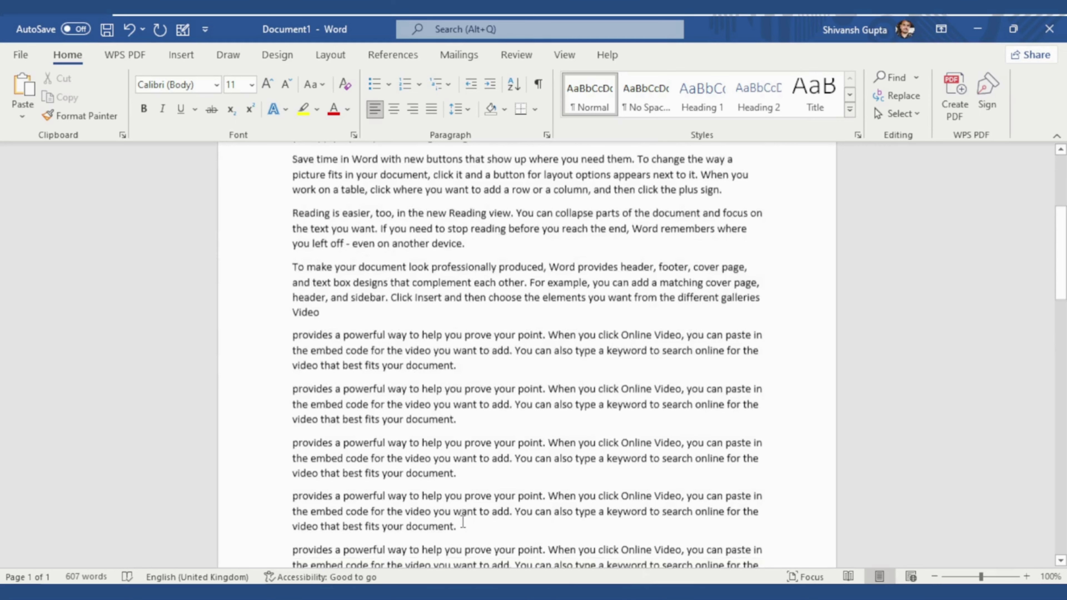
{"action": "scroll", "coordinate": [462, 521], "scroll_direction": "up", "scroll_amount": 6}
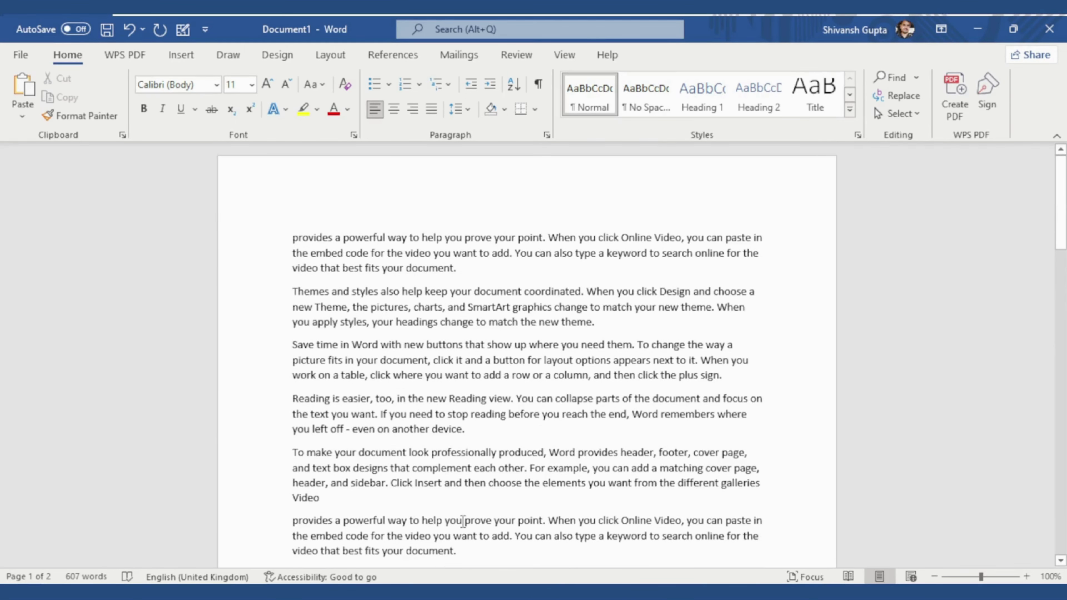